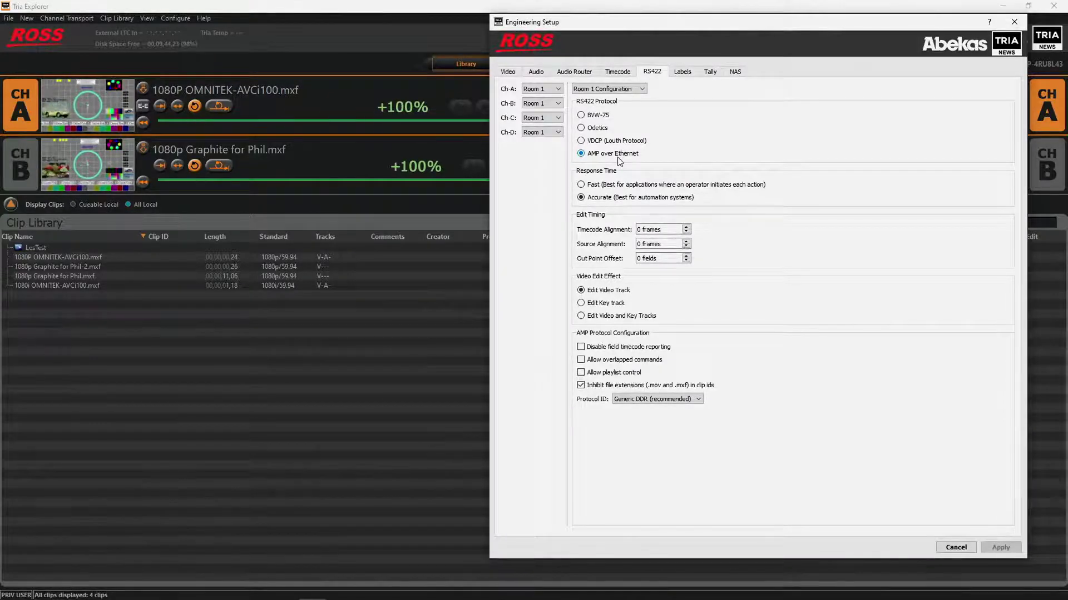
Enable fast command response and 'Allow playlist control' in the AMP protocol settings
left_click(581, 185)
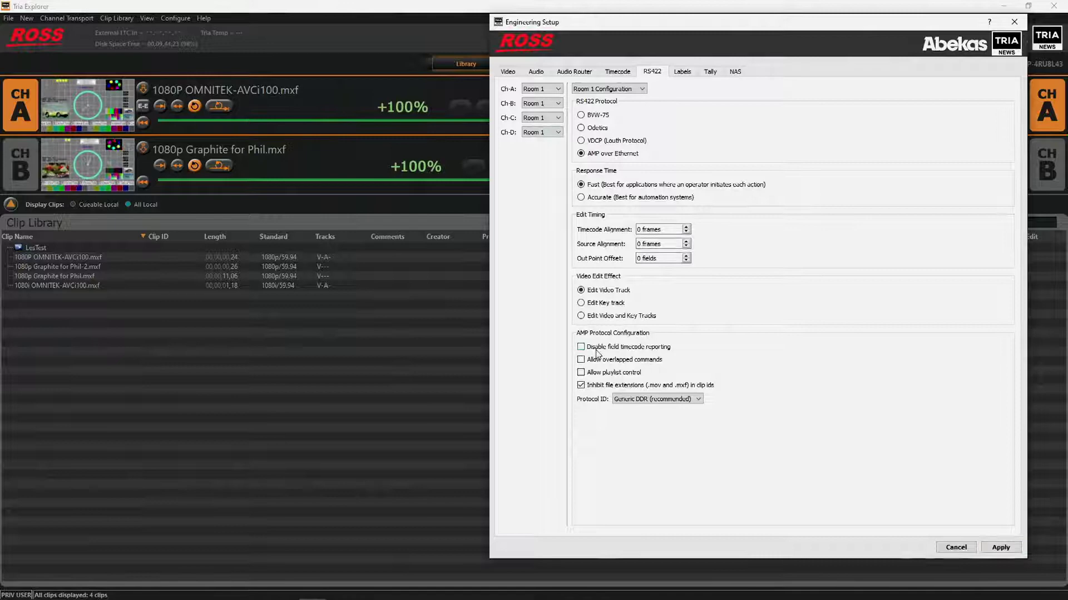
left_click(622, 376)
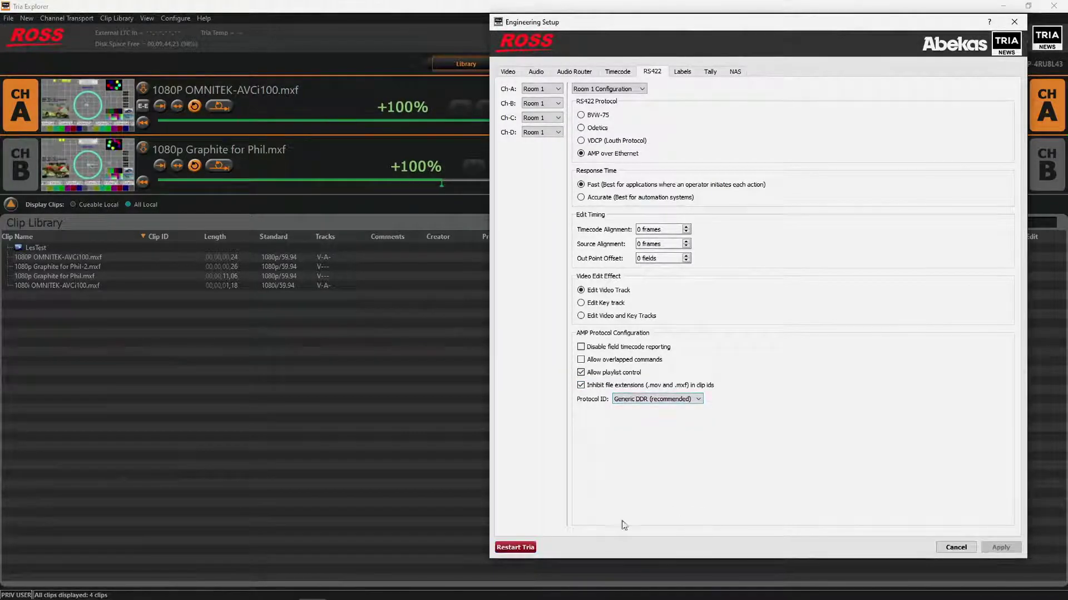
Restart Tria, confirm it, and dismiss the completion notice
left_click(517, 548)
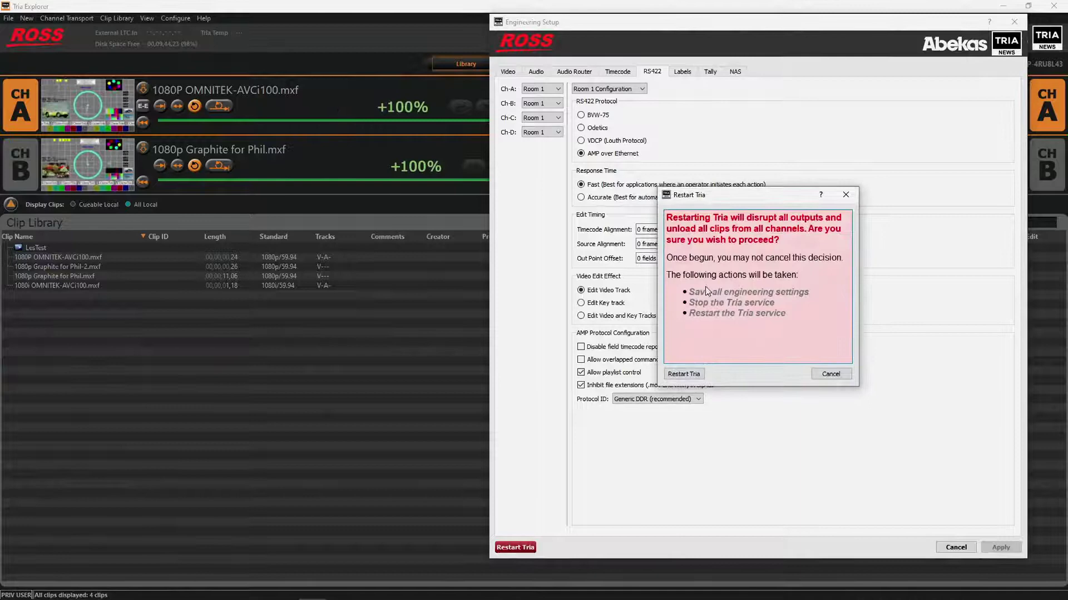
key("Return")
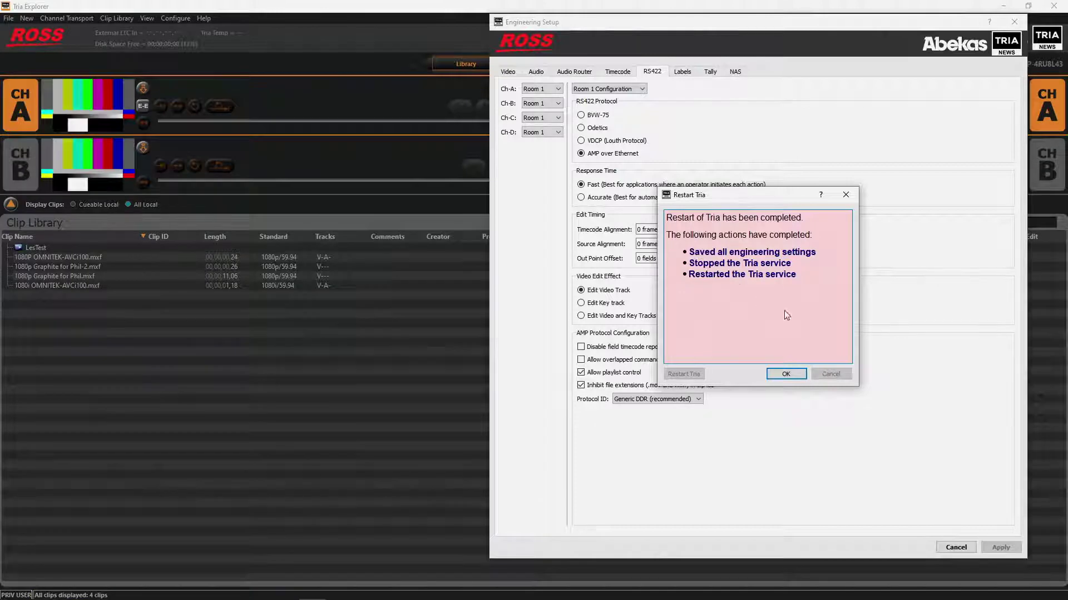
left_click(790, 376)
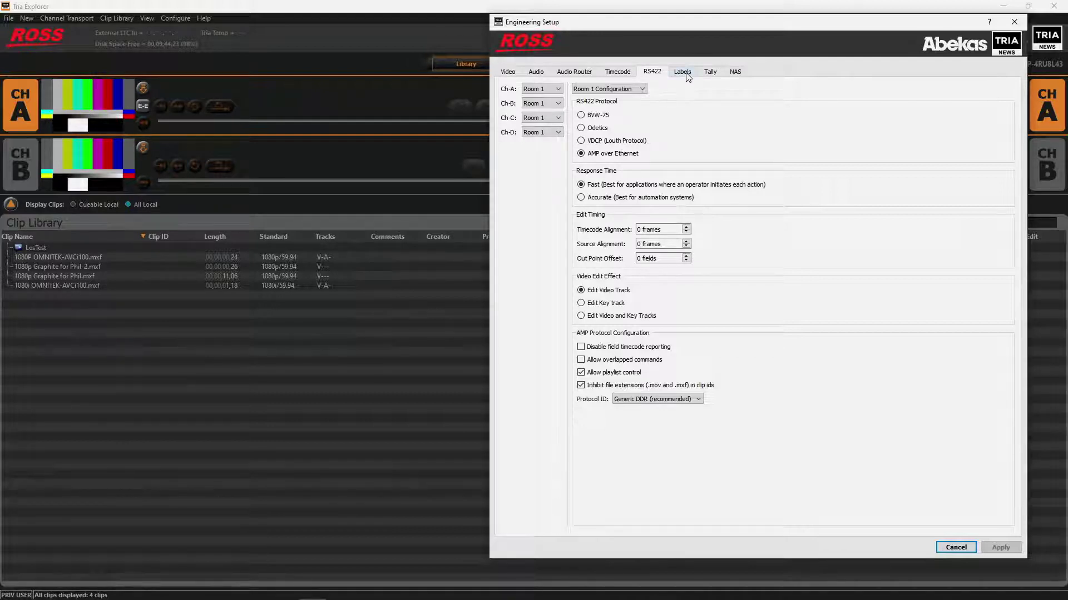
Review the Labels tab with channel A and B named SVR 1 and SVR 2
left_click(683, 71)
left_click_drag(636, 25, 491, 30)
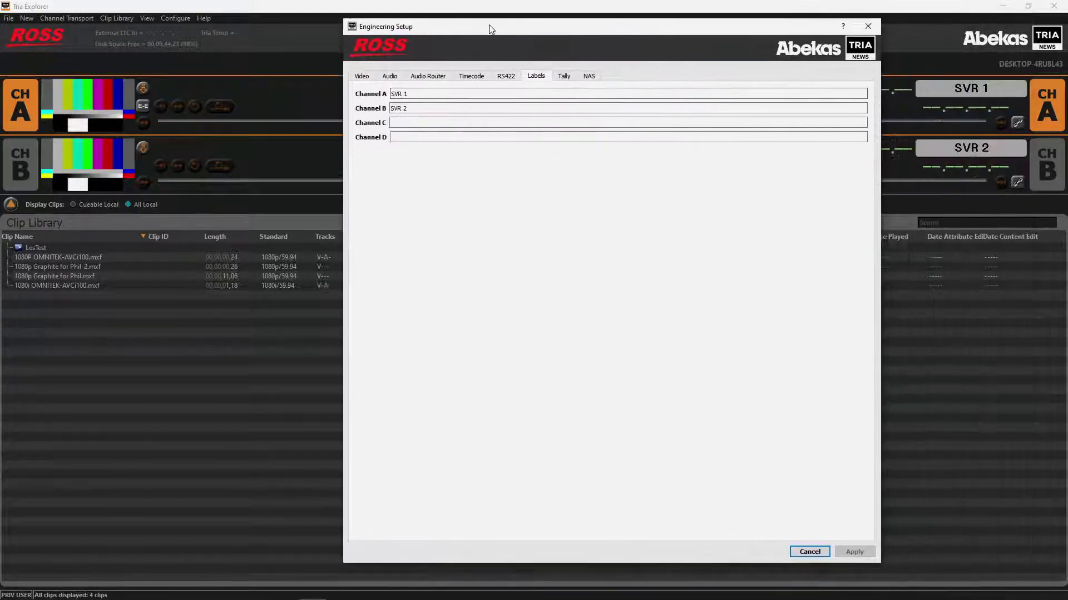
left_click(394, 94)
left_click(400, 108)
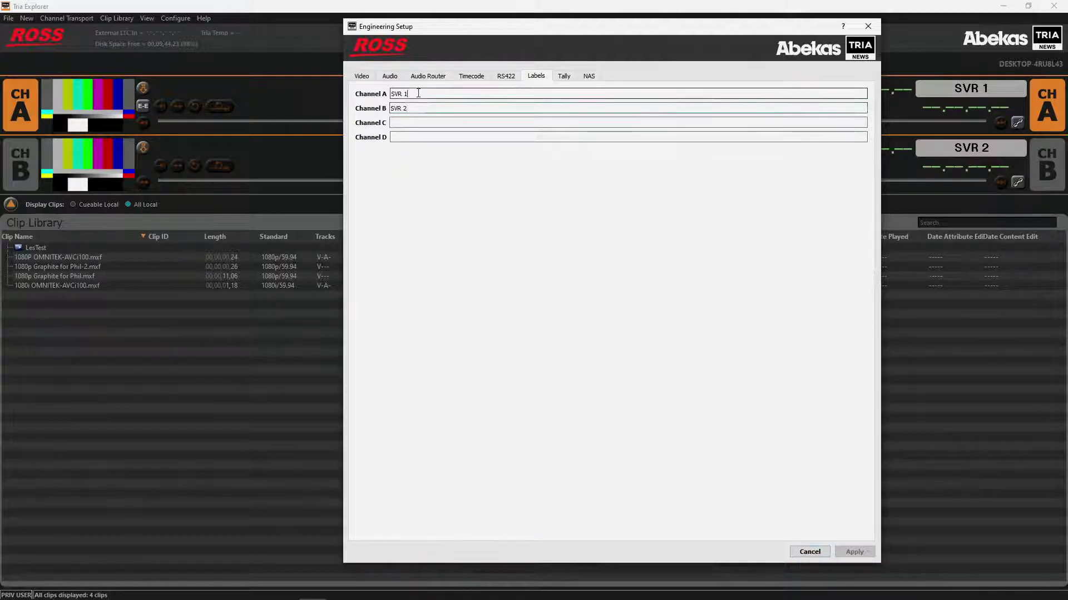
left_click(435, 93)
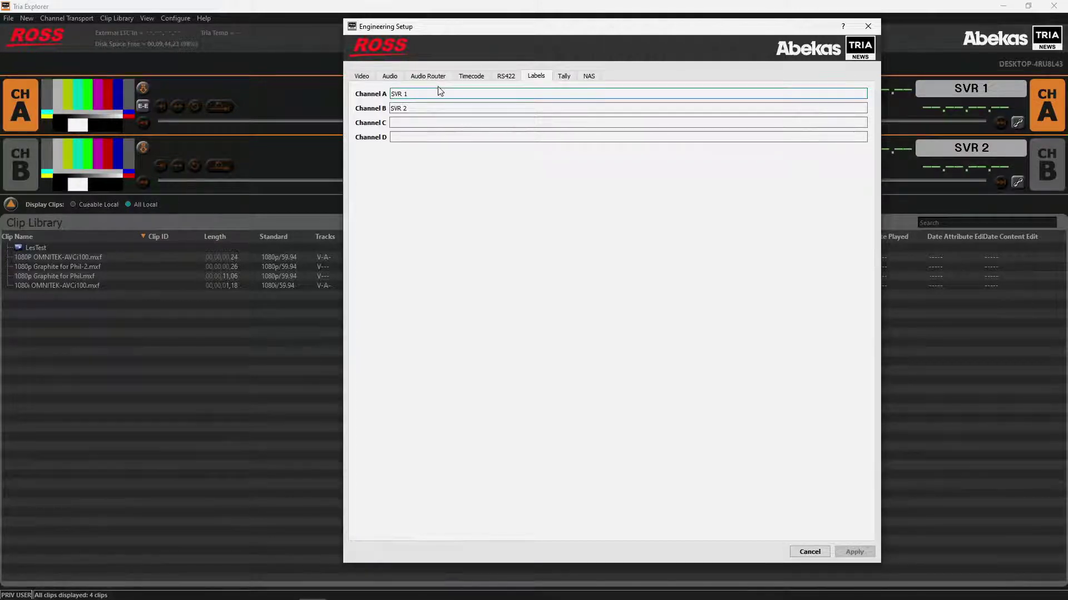
Review the Tally tab: TCP server 10.0.1.13 port 5728, TSL UMD V3.1
left_click(564, 75)
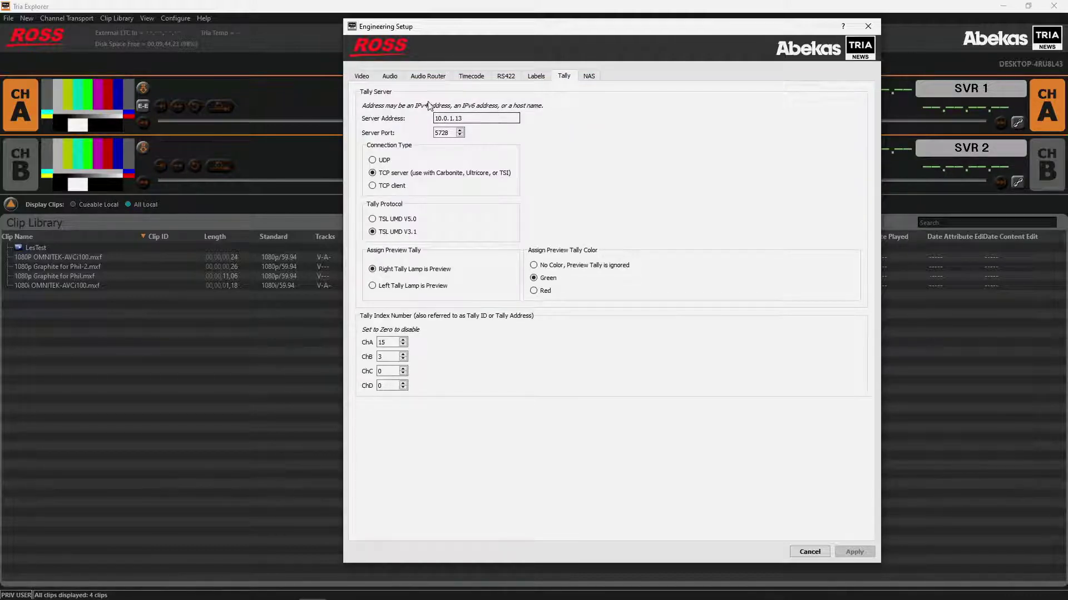
left_click(471, 120)
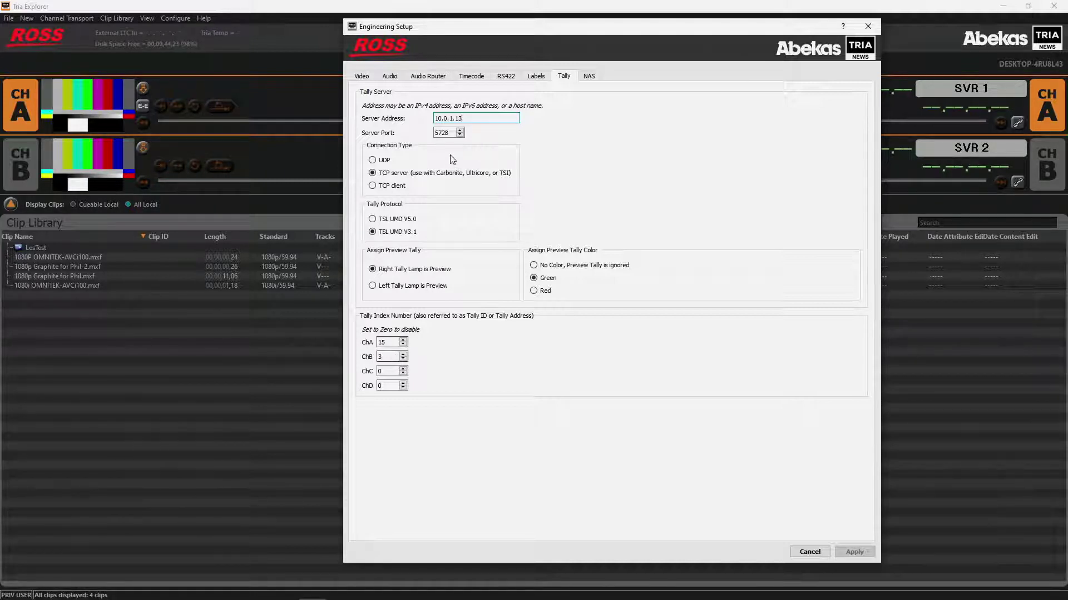
Close the Engineering Setup dialog to return to the clip library
left_click(870, 31)
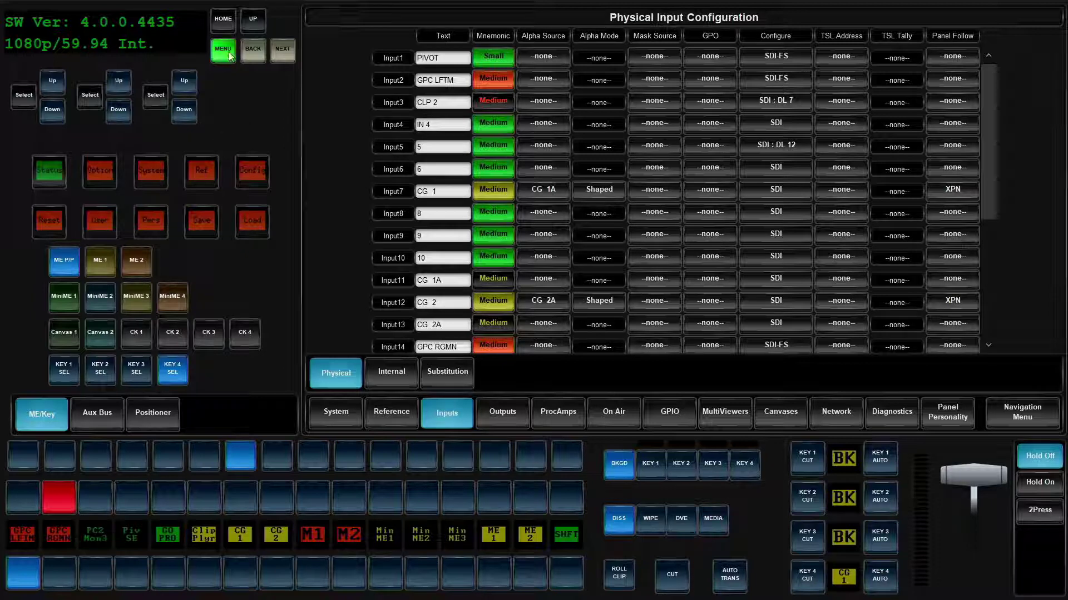
Navigate the panel menu to the device list and start adding a new device
left_click(158, 165)
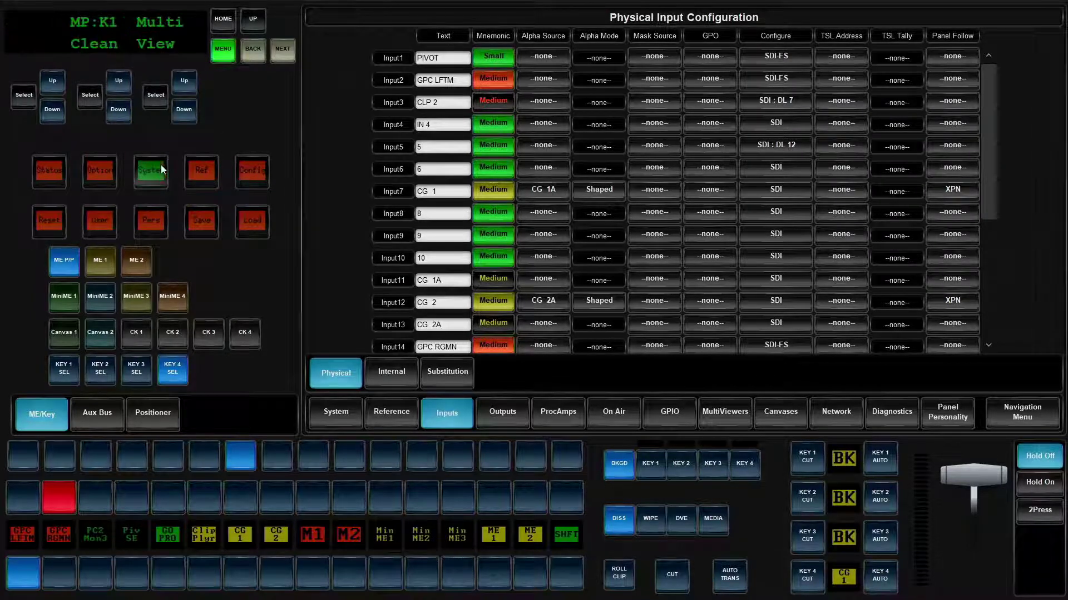
left_click(283, 50)
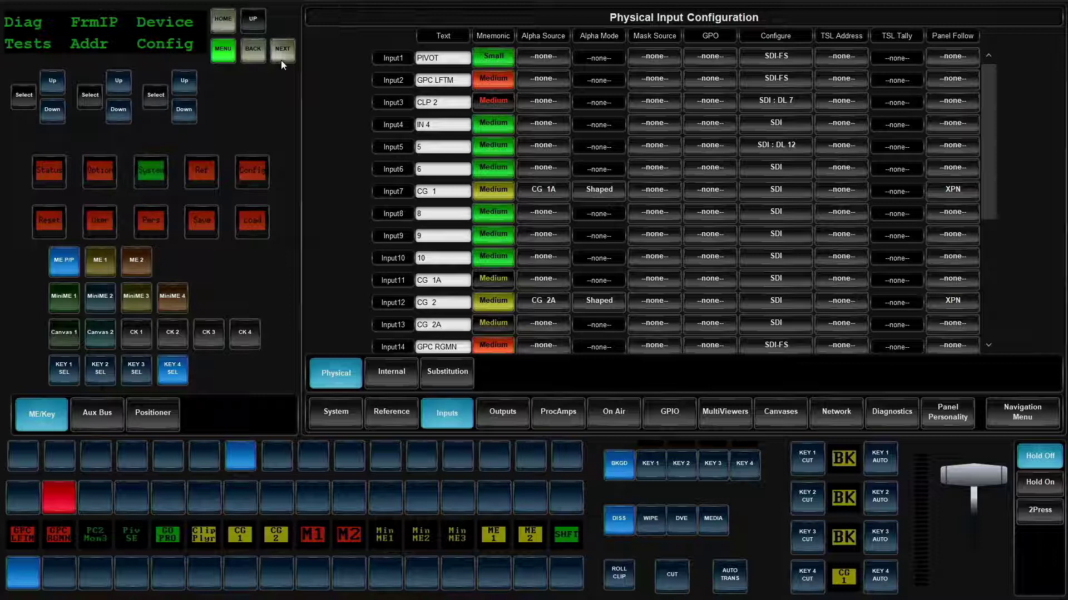
left_click(156, 96)
left_click(57, 84)
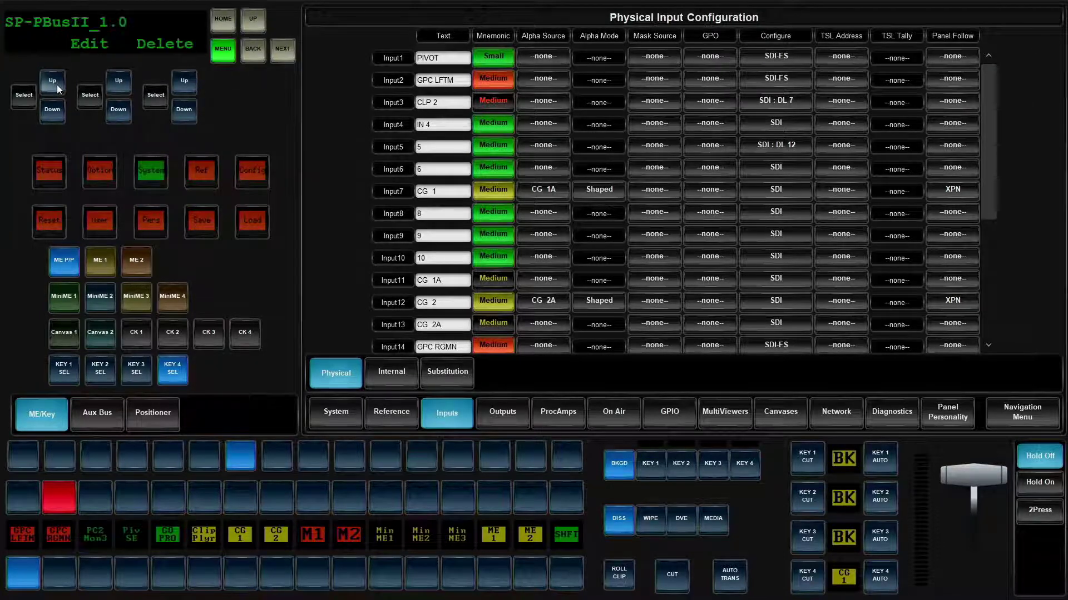
left_click(53, 114)
left_click(24, 97)
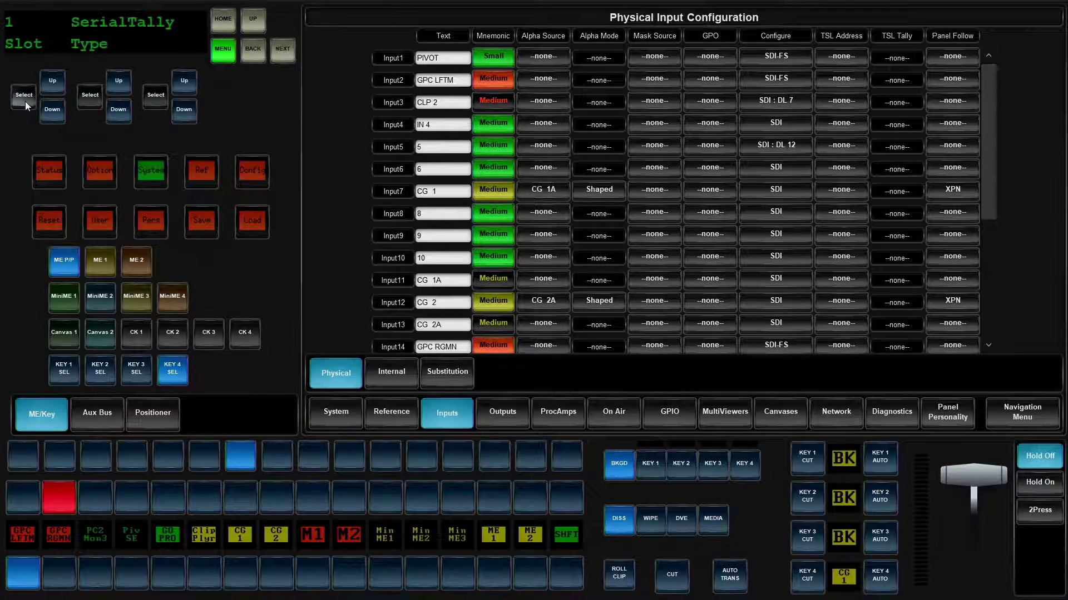
Set the new device to slot 10, type TSL UMD, with its IP address and port 5728
left_click(57, 81)
left_click(58, 81)
left_click(57, 81)
left_click(115, 84)
left_click(116, 106)
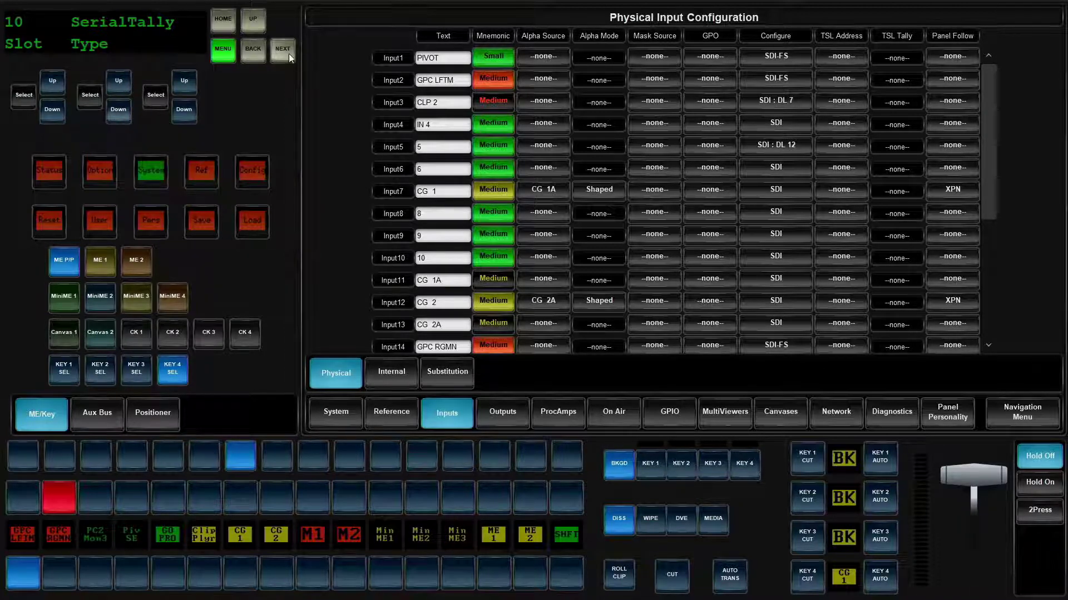
left_click(117, 107)
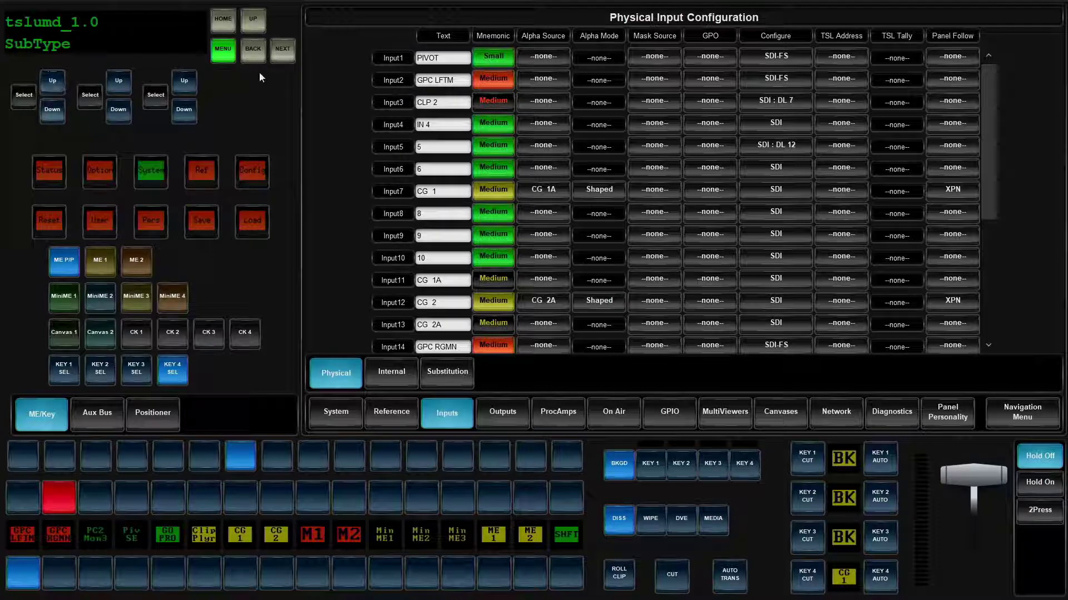
left_click(280, 51)
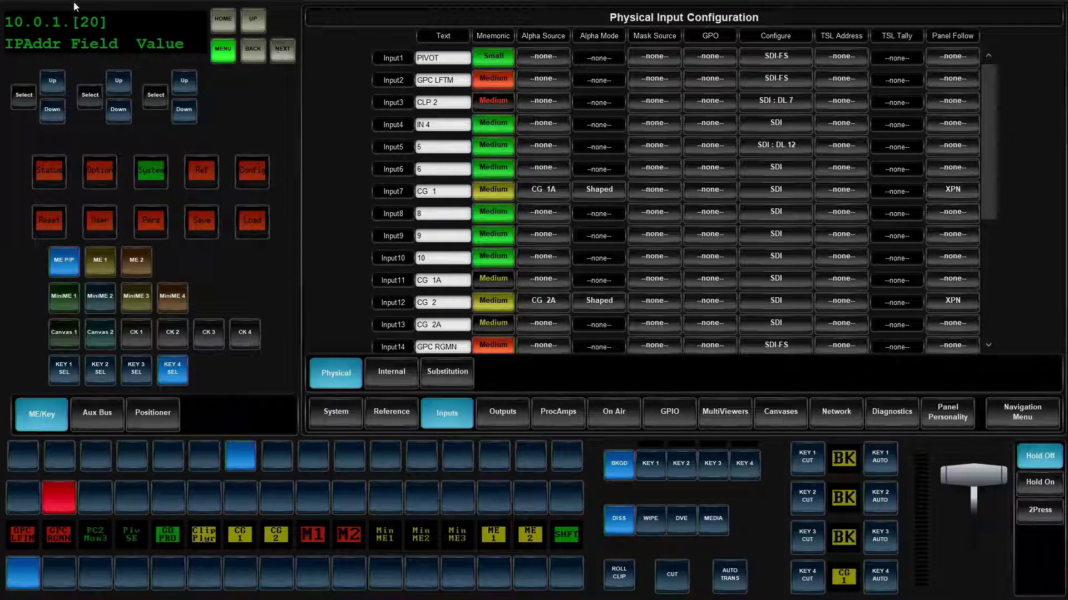
left_click(283, 51)
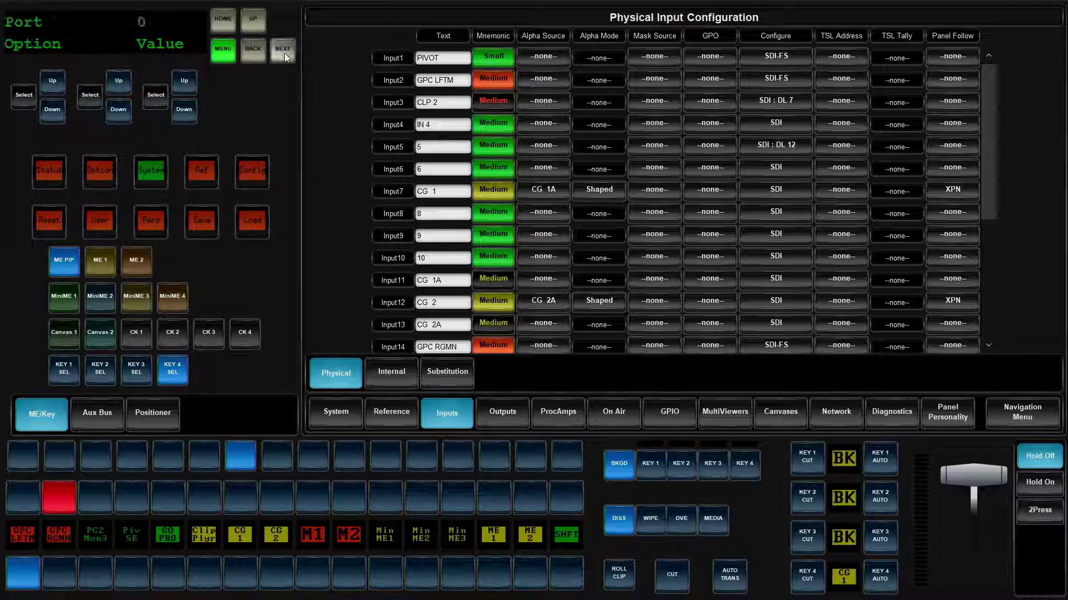
left_click(187, 84)
left_click(60, 84)
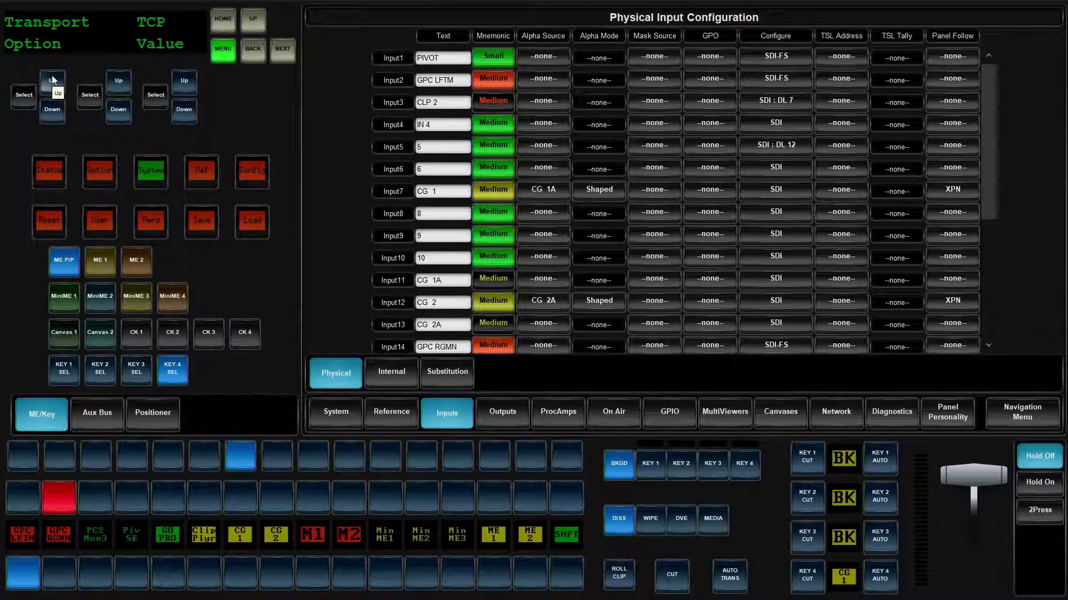
left_click(53, 80)
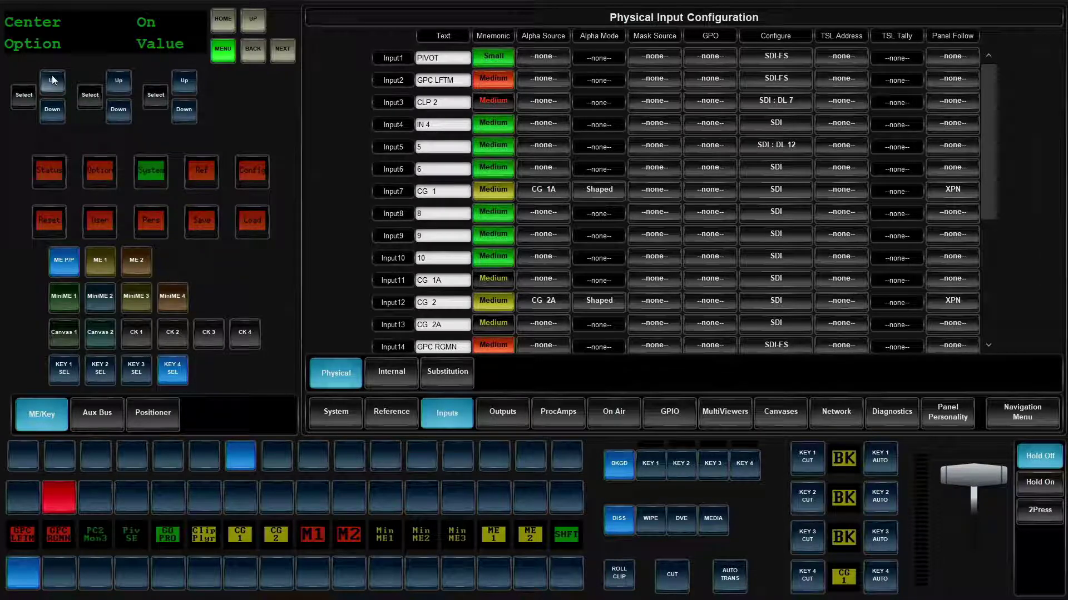
Set FSLBL Off, ShowBusName Off, ShowUMDId Off and 1SecUpdate On
left_click(52, 75)
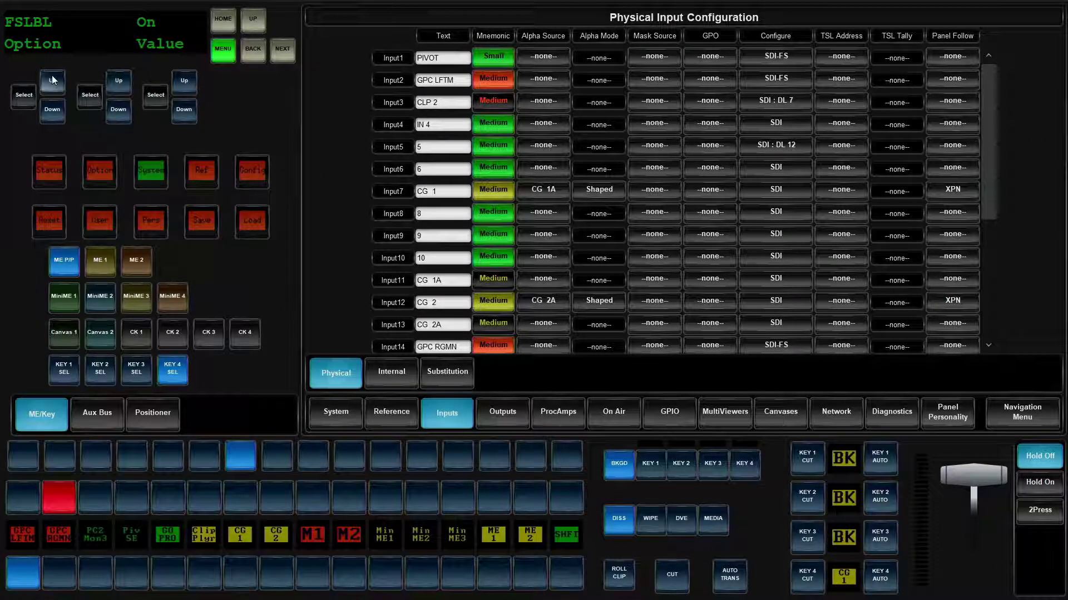
left_click(184, 108)
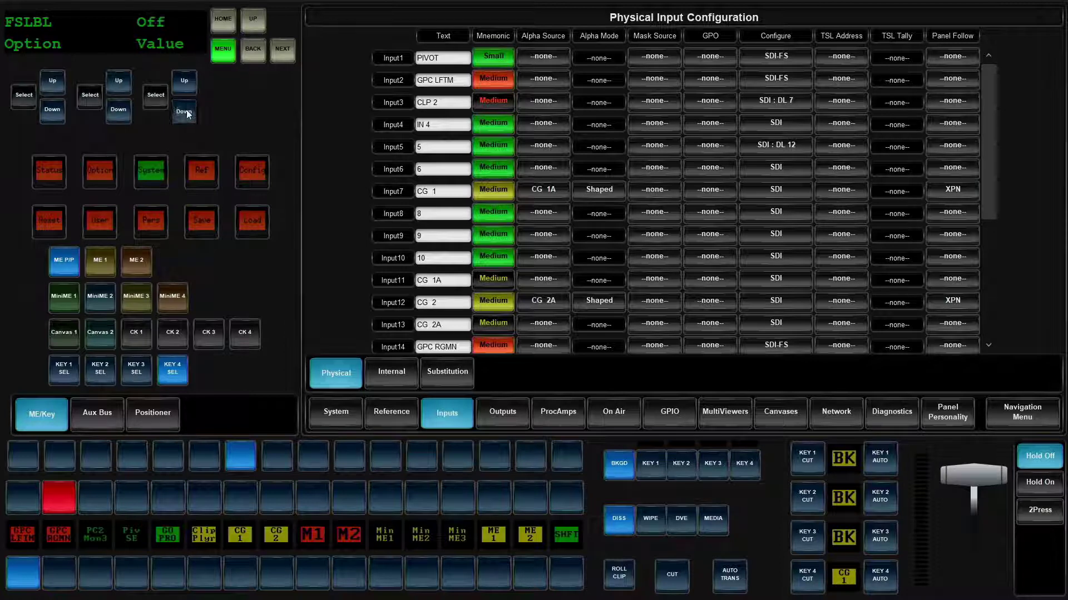
left_click(64, 85)
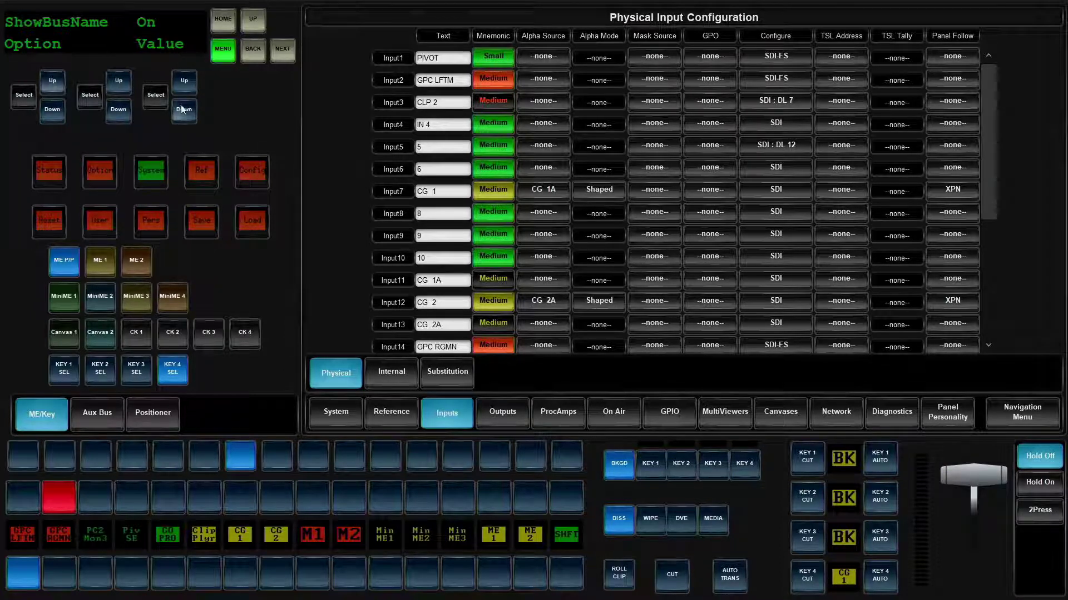
left_click(184, 109)
left_click(59, 84)
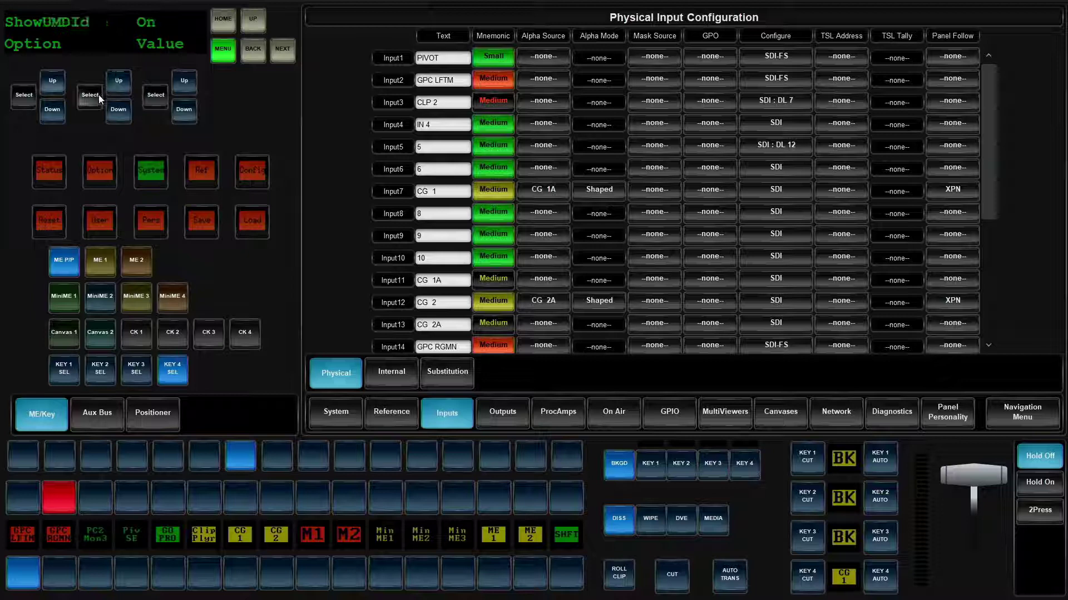
left_click(184, 109)
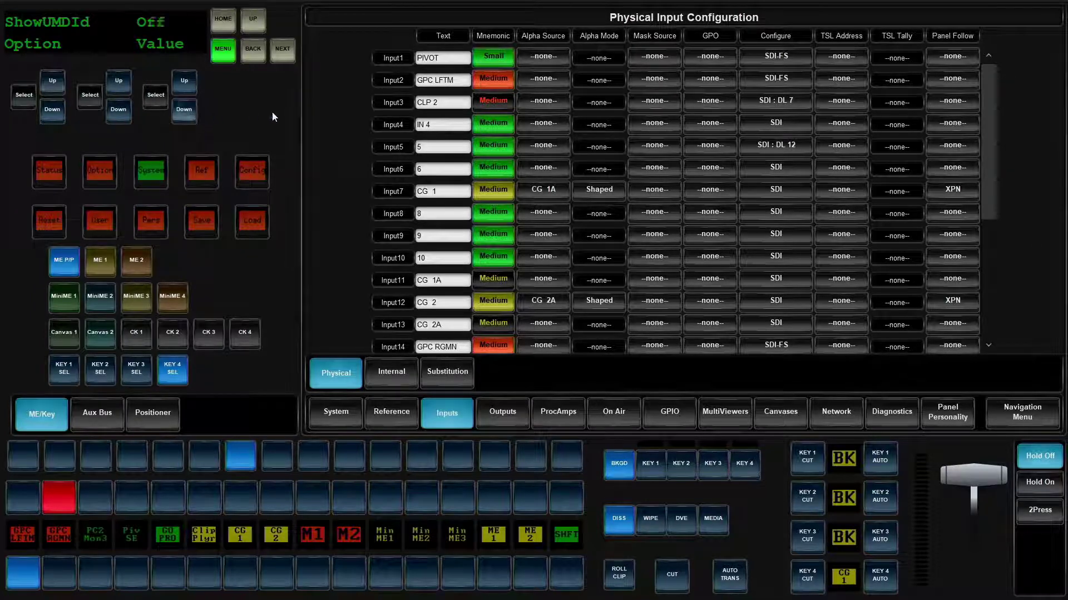
left_click(55, 87)
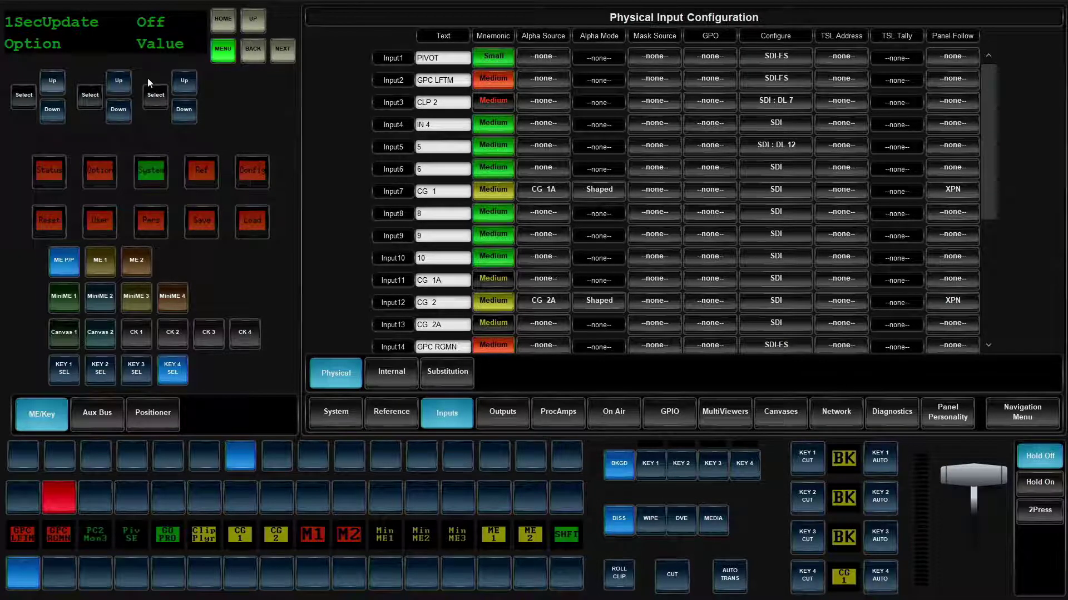
left_click(183, 82)
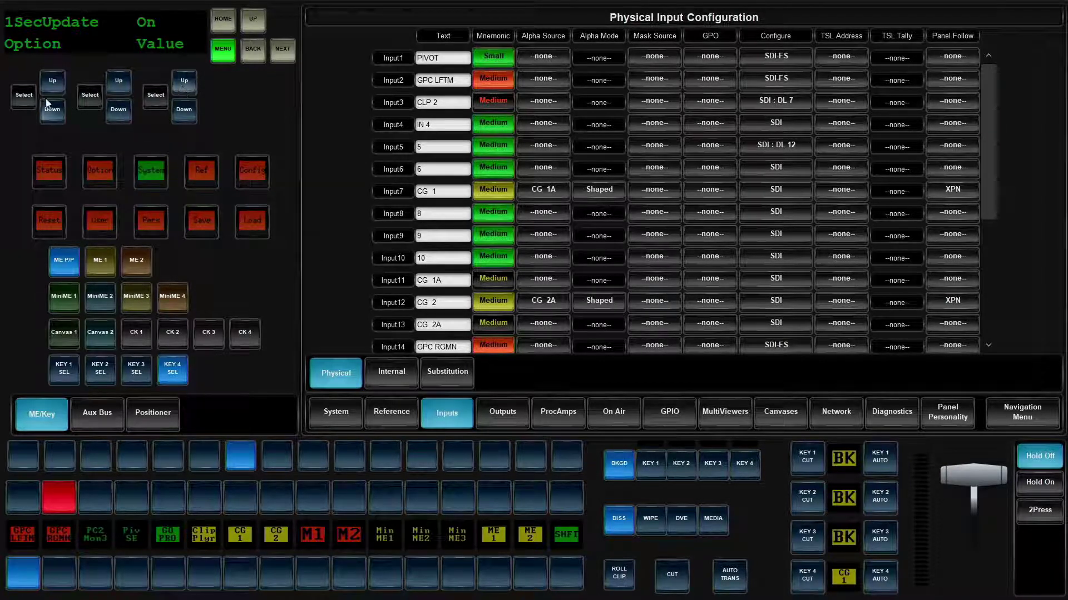
Review the options and confirm adding device 10-tslumd_1.0
left_click(53, 111)
left_click(51, 83)
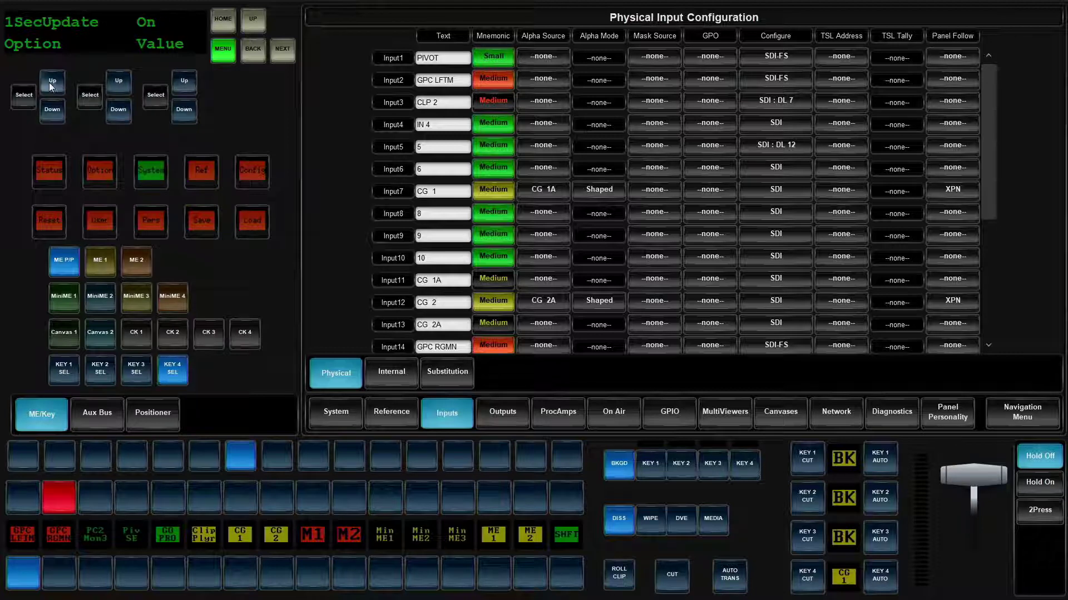
left_click(26, 104)
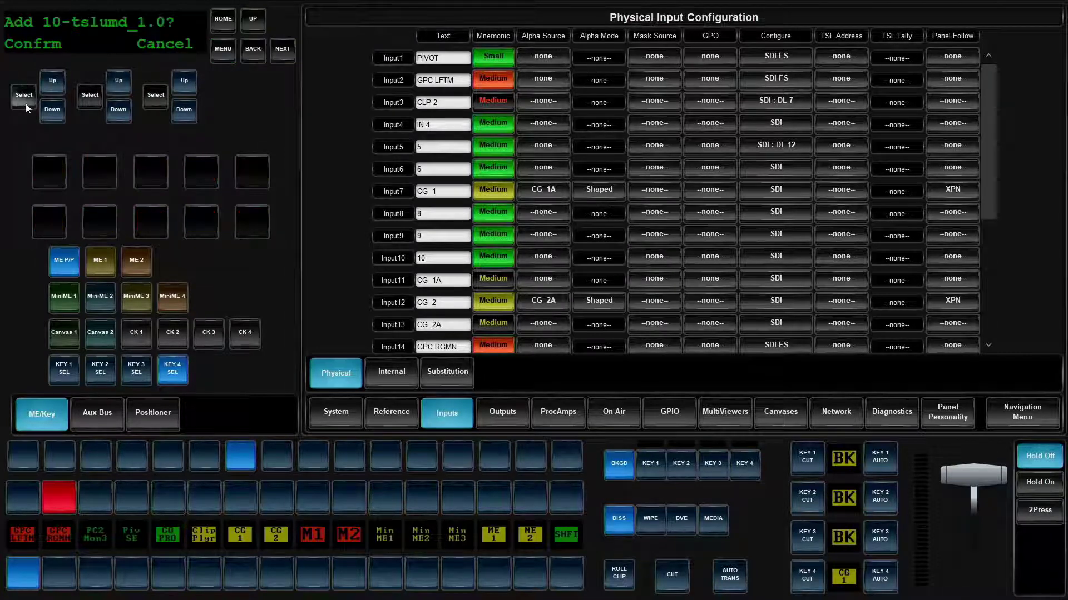
left_click(25, 104)
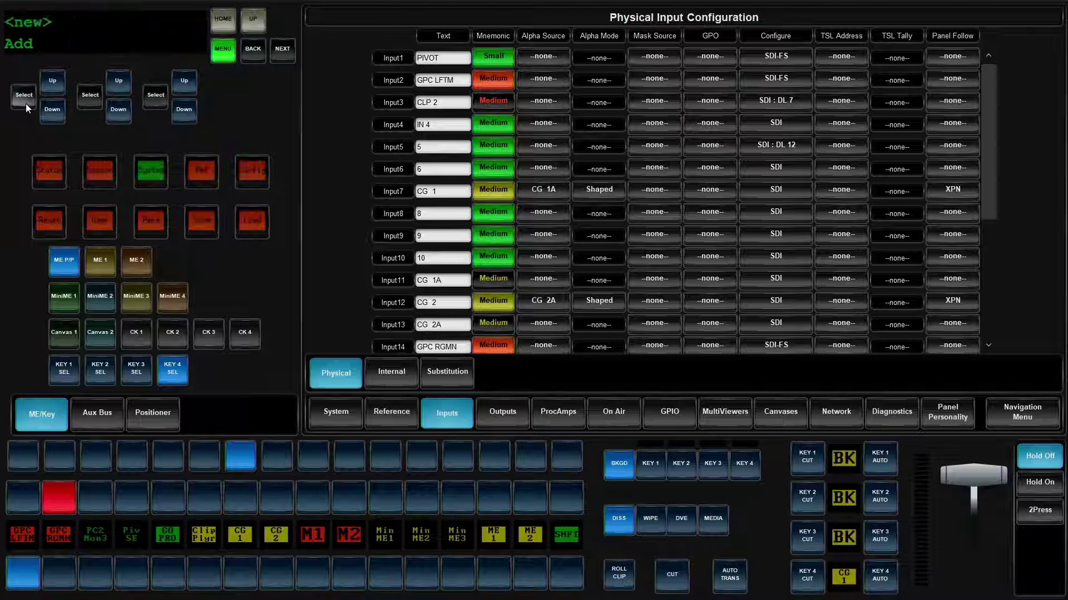
left_click(567, 569)
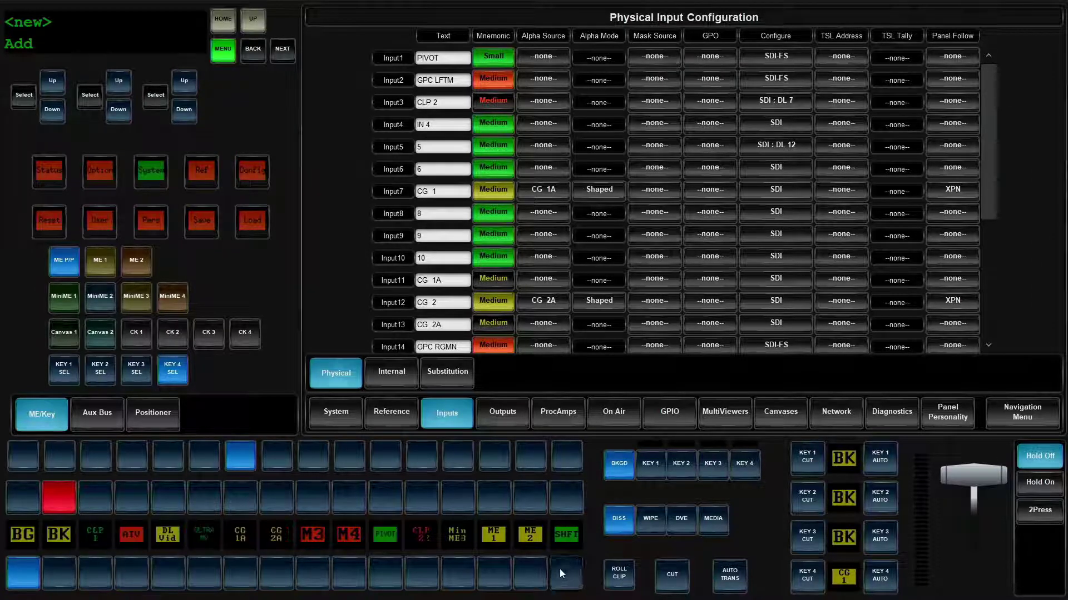
left_click(418, 570)
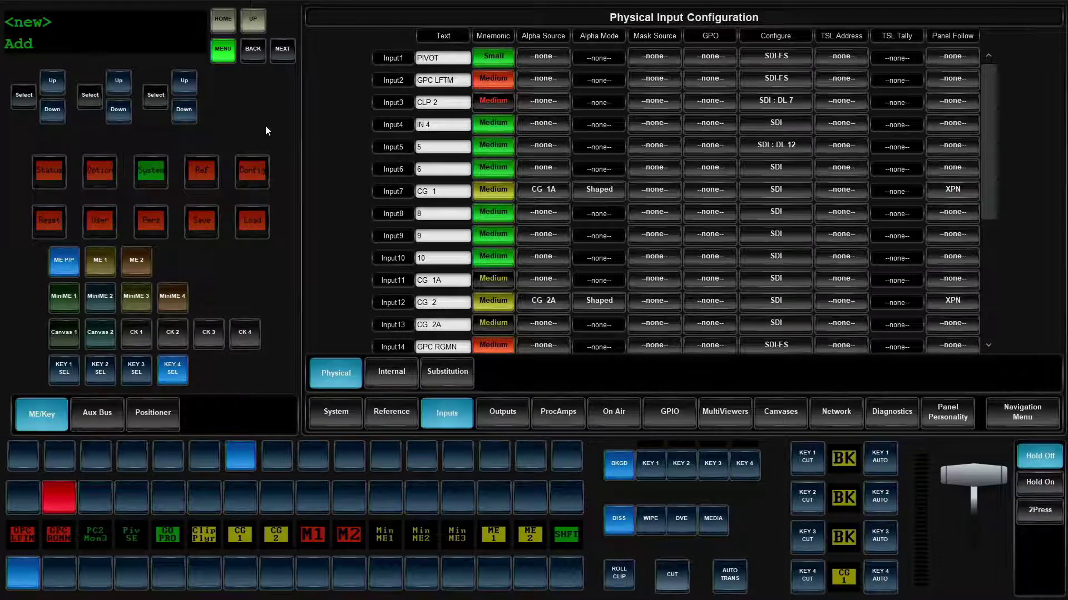
Return to the device list's <new> entry and start adding another device
left_click(253, 19)
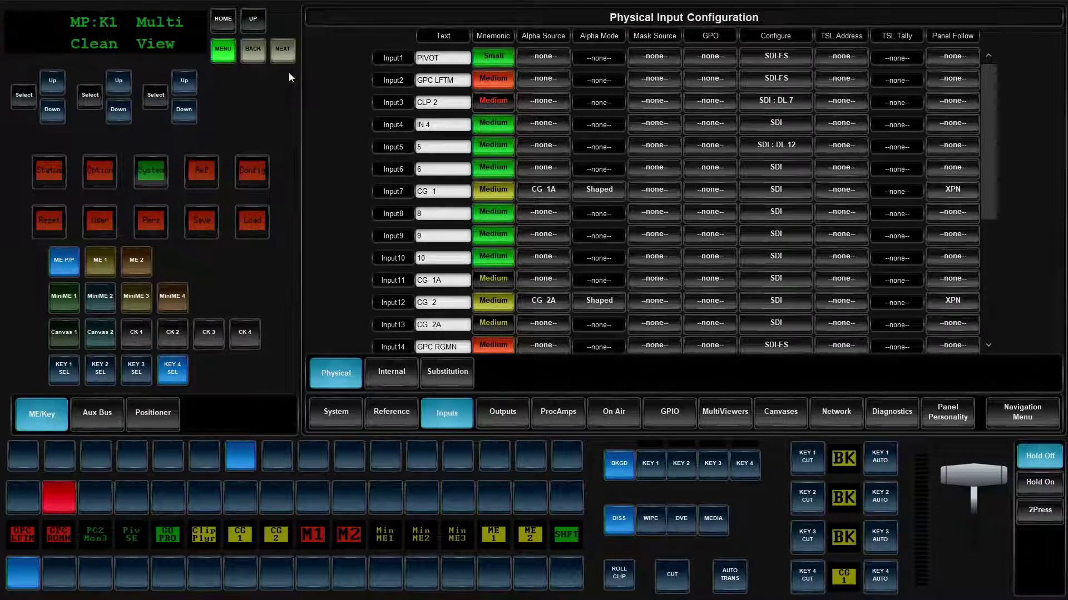
left_click(294, 54)
left_click(154, 94)
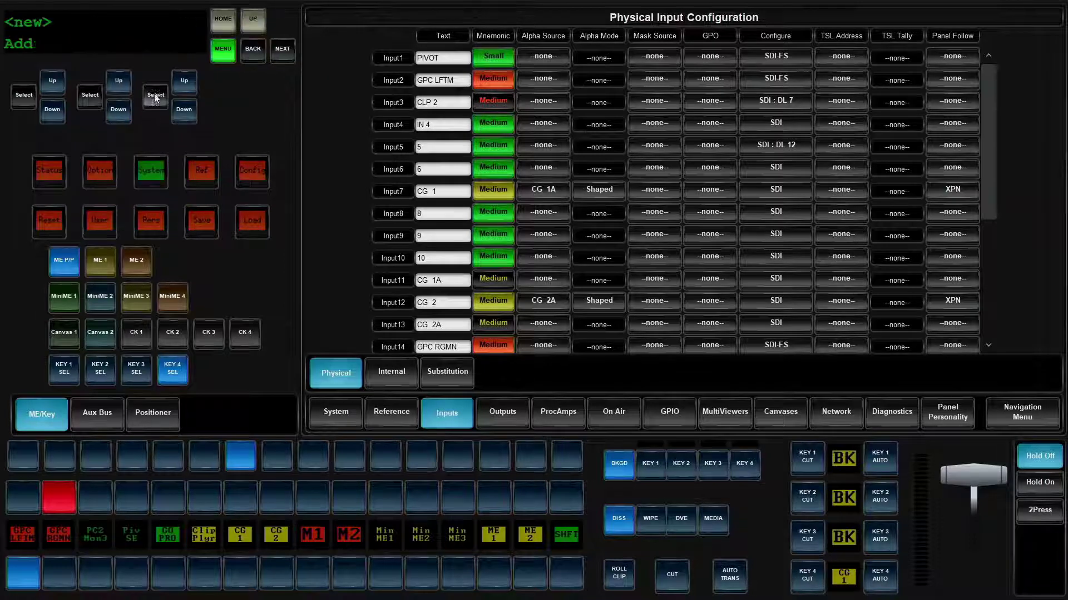
left_click(52, 113)
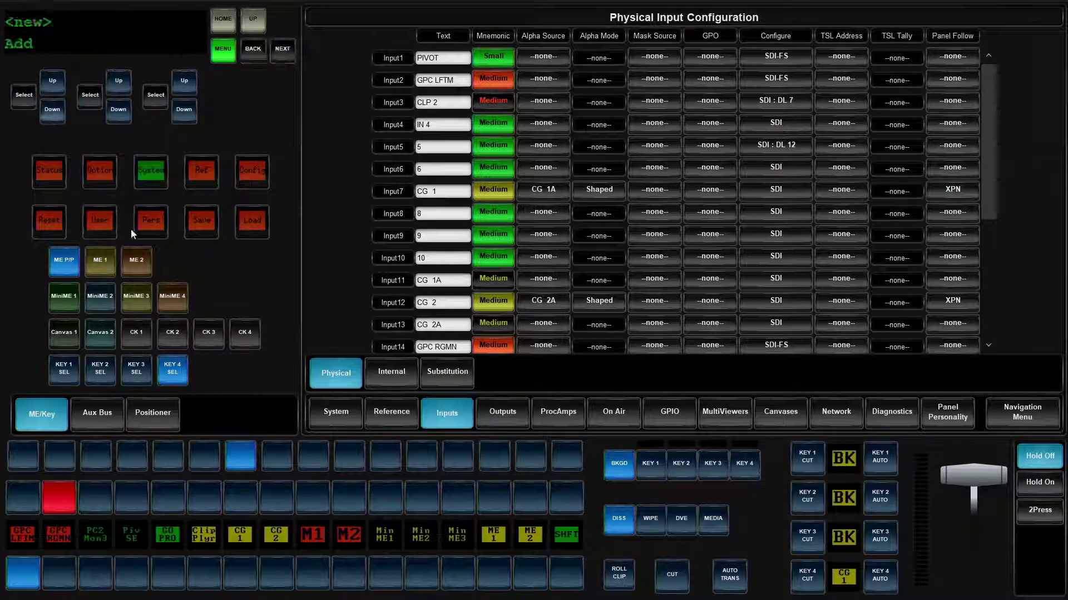
left_click(20, 94)
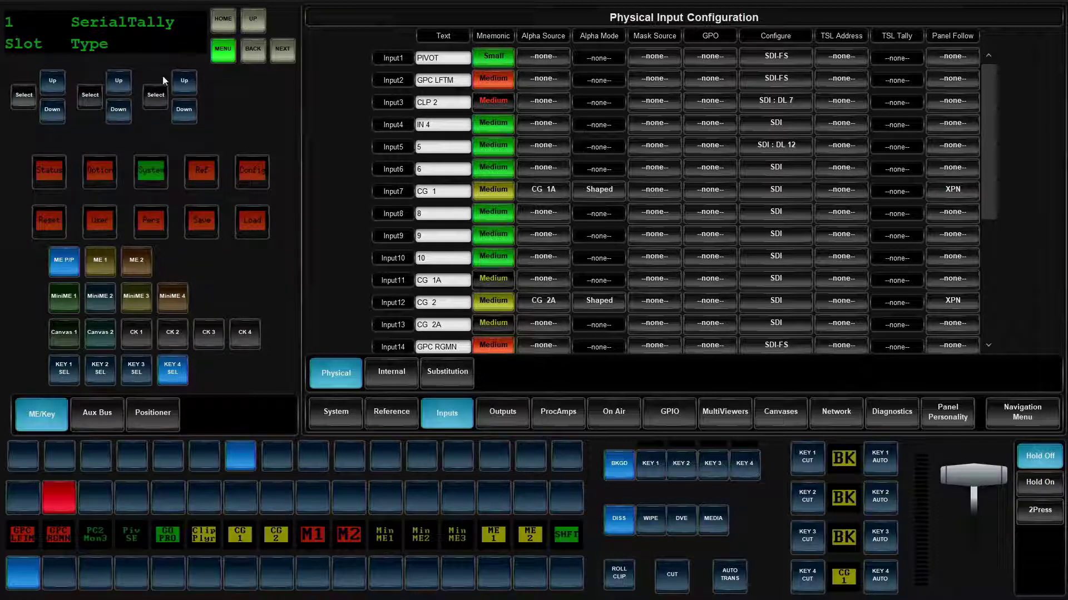
Set the type to Server, subtype amp_0.2, IP 10.0.1.20 and port 3811
left_click(119, 81)
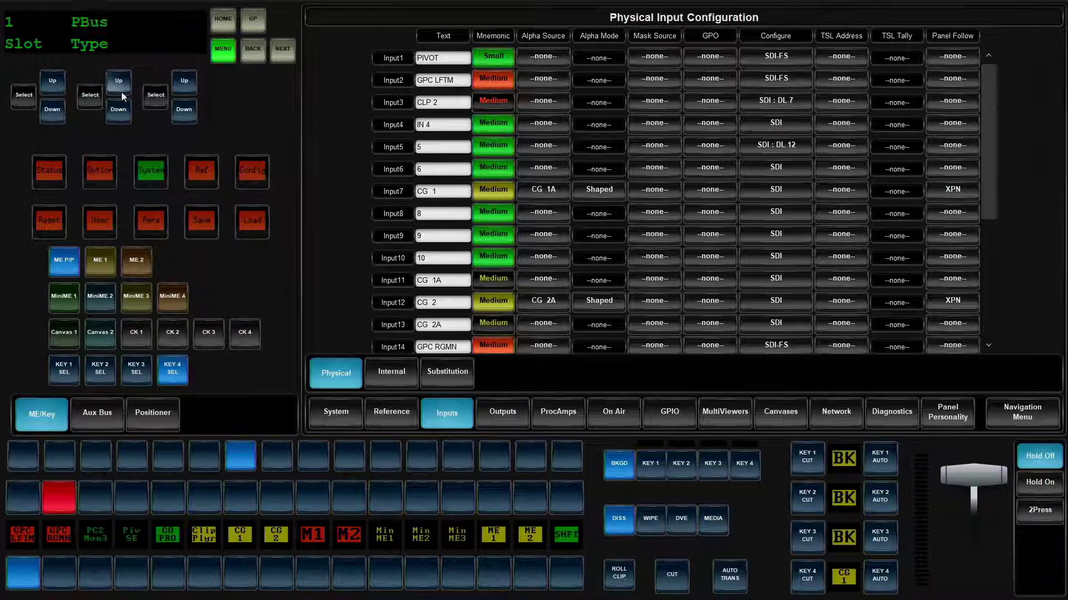
left_click(121, 110)
left_click(121, 114)
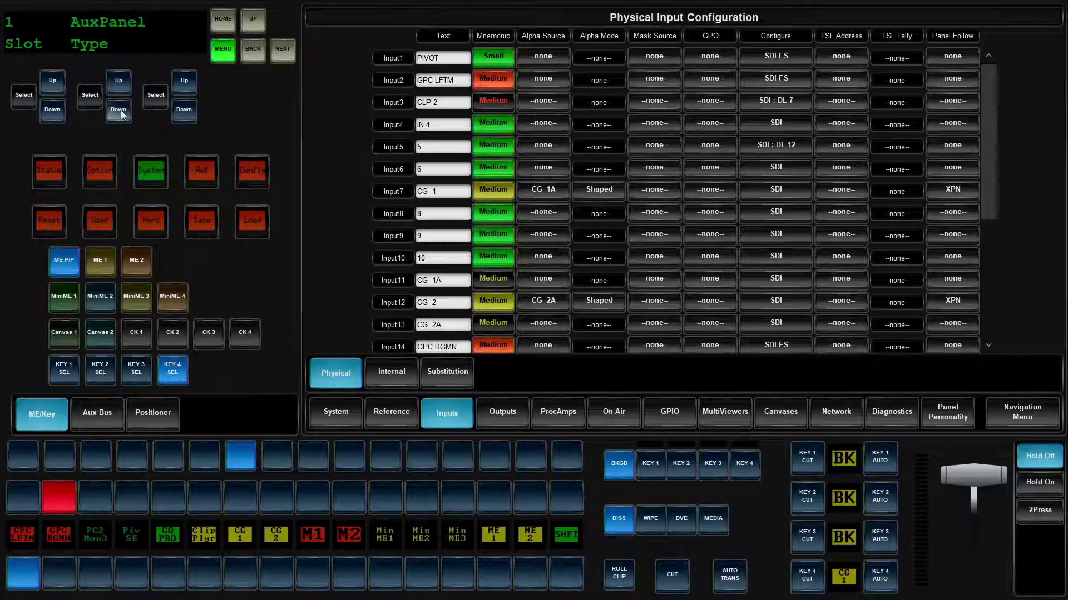
left_click(283, 50)
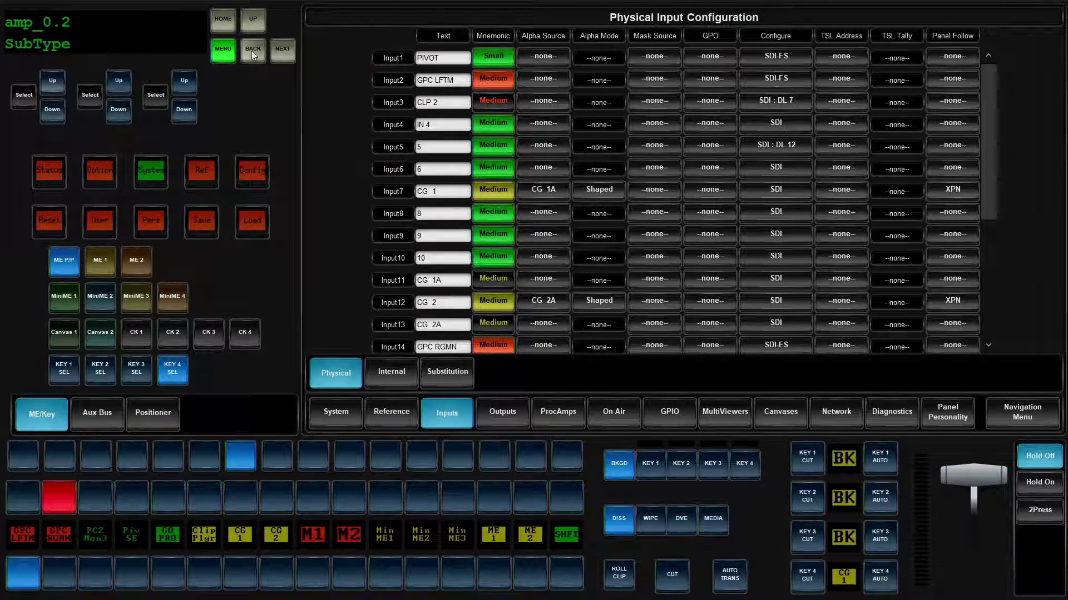
left_click(284, 49)
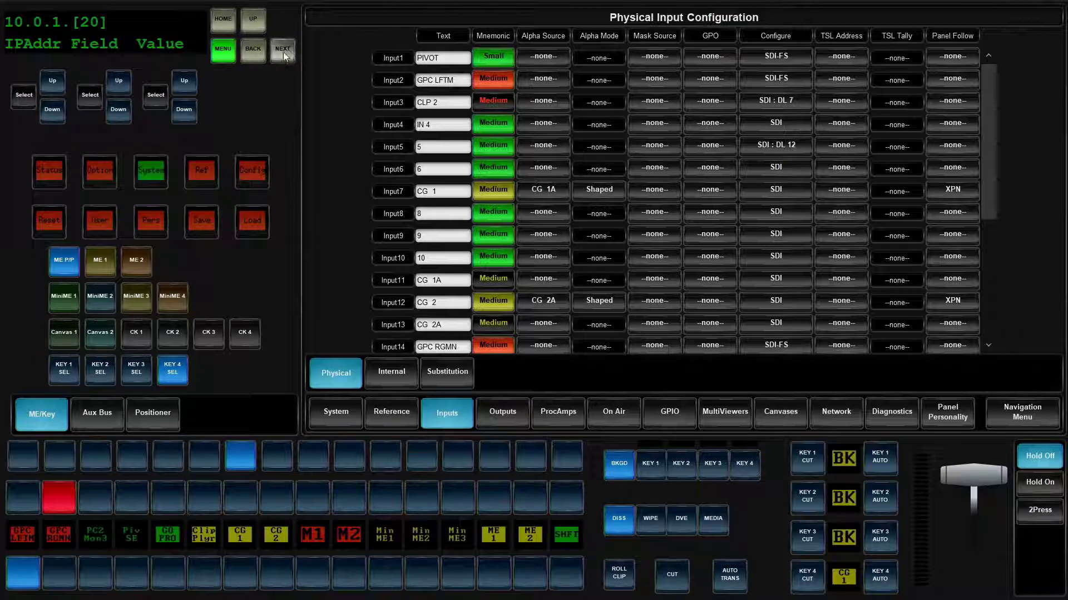
left_click(282, 52)
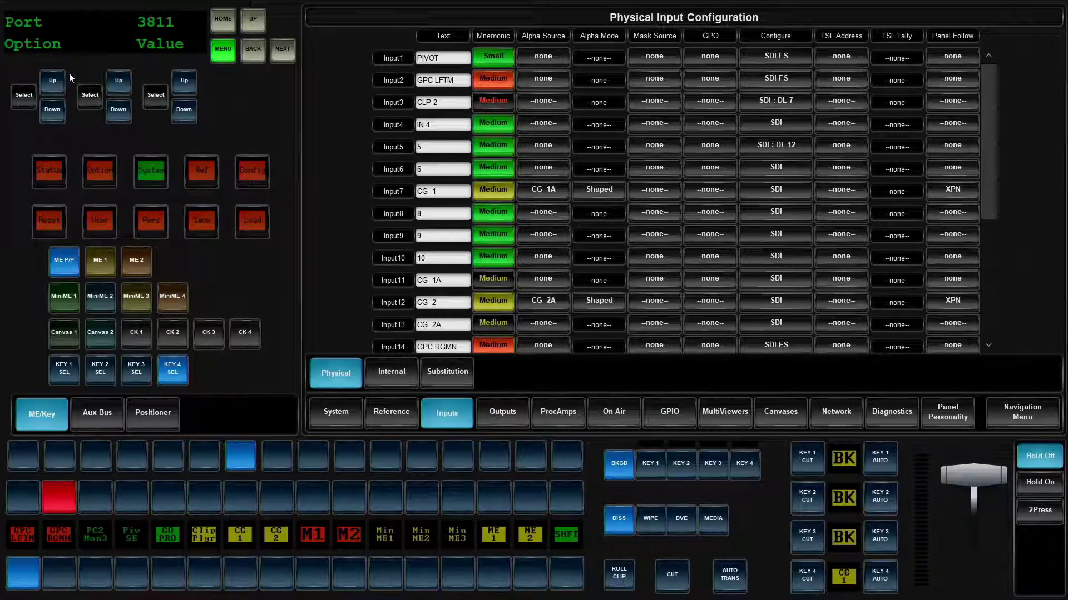
Set preroll to 5 and clip eject Off, then return to the Slot/Type page
left_click(53, 80)
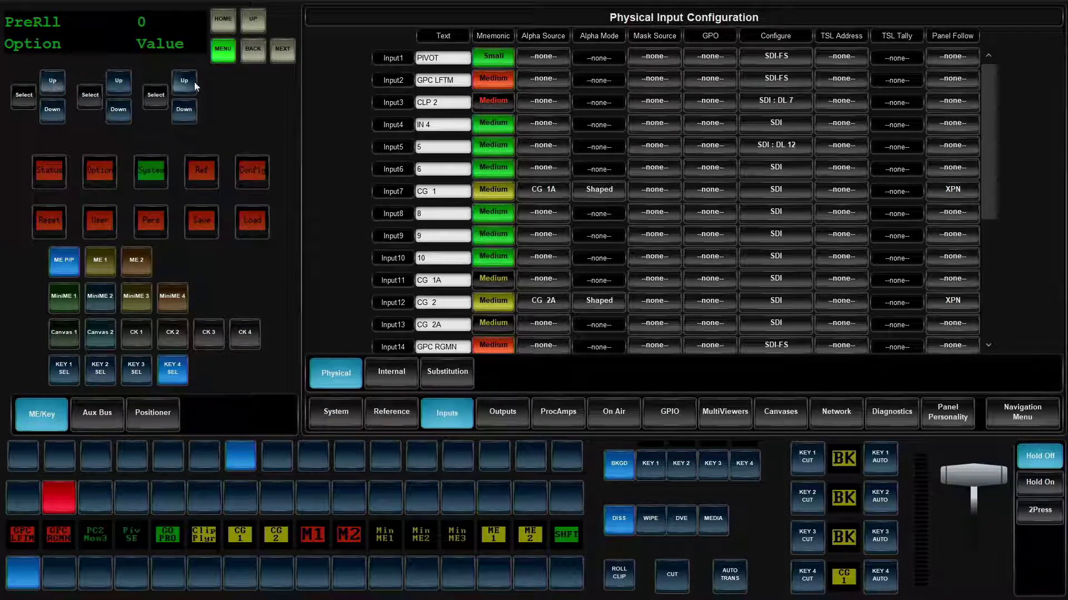
left_click(195, 82)
left_click(195, 81)
left_click(194, 82)
left_click(52, 80)
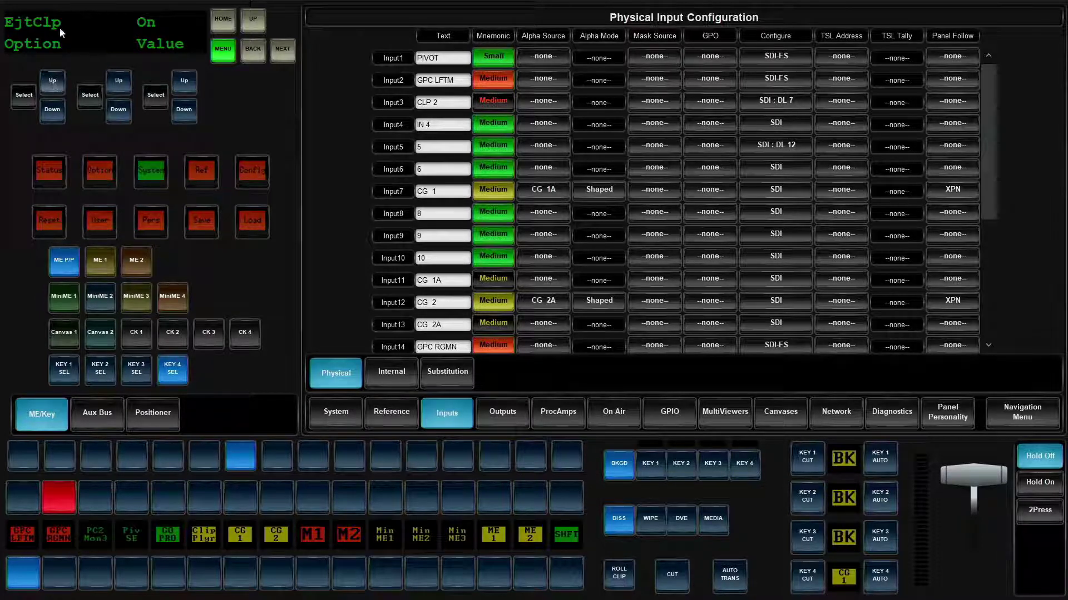
left_click(184, 114)
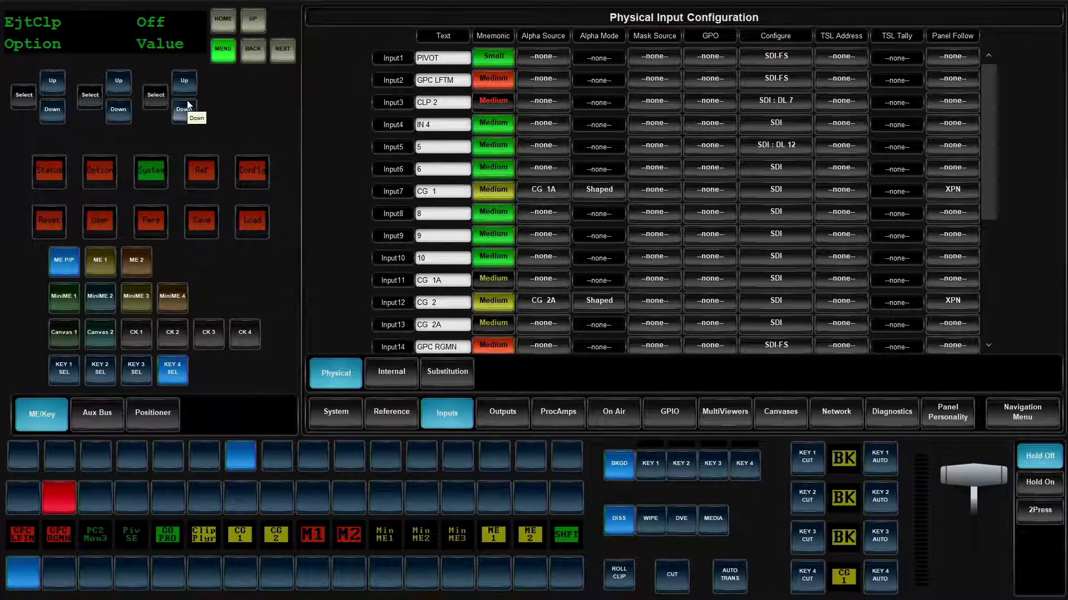
left_click(58, 82)
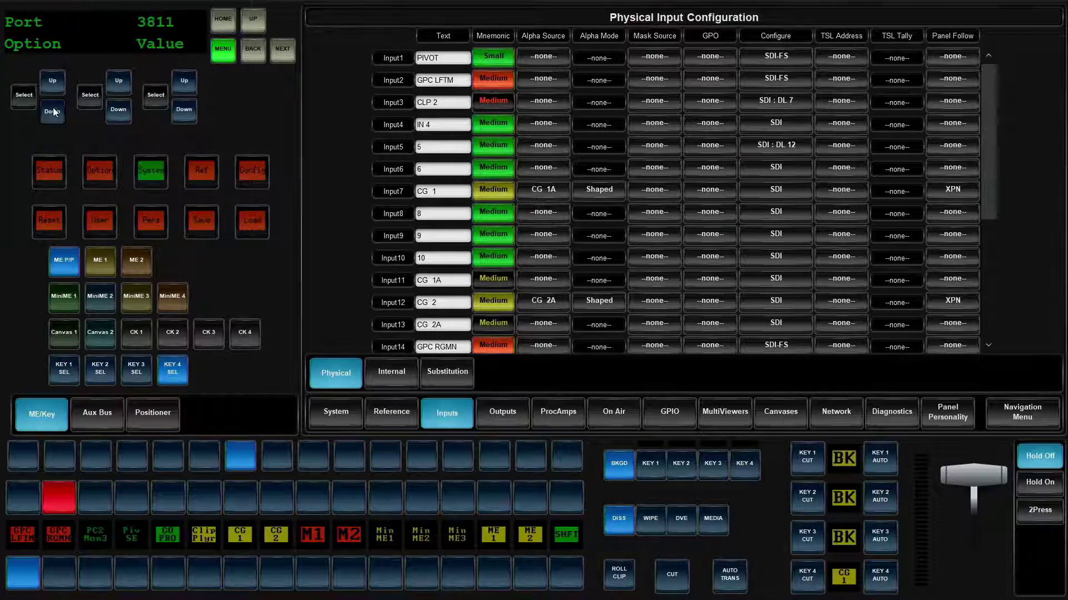
left_click(25, 97)
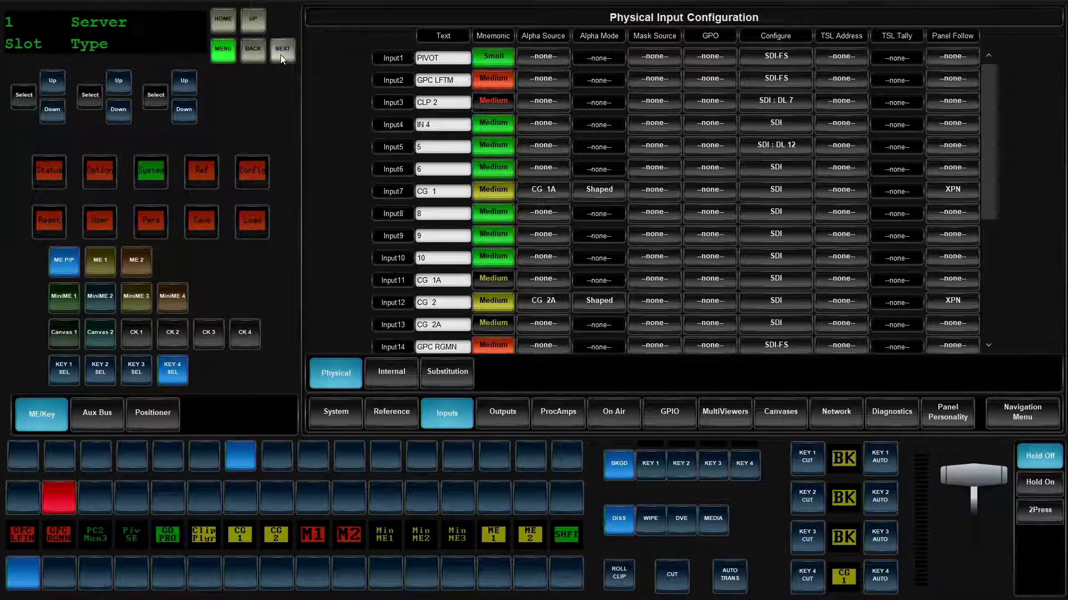
Confirm adding the amp_0.2 server, then reach the per-input follow-device settings
left_click(26, 96)
left_click(25, 97)
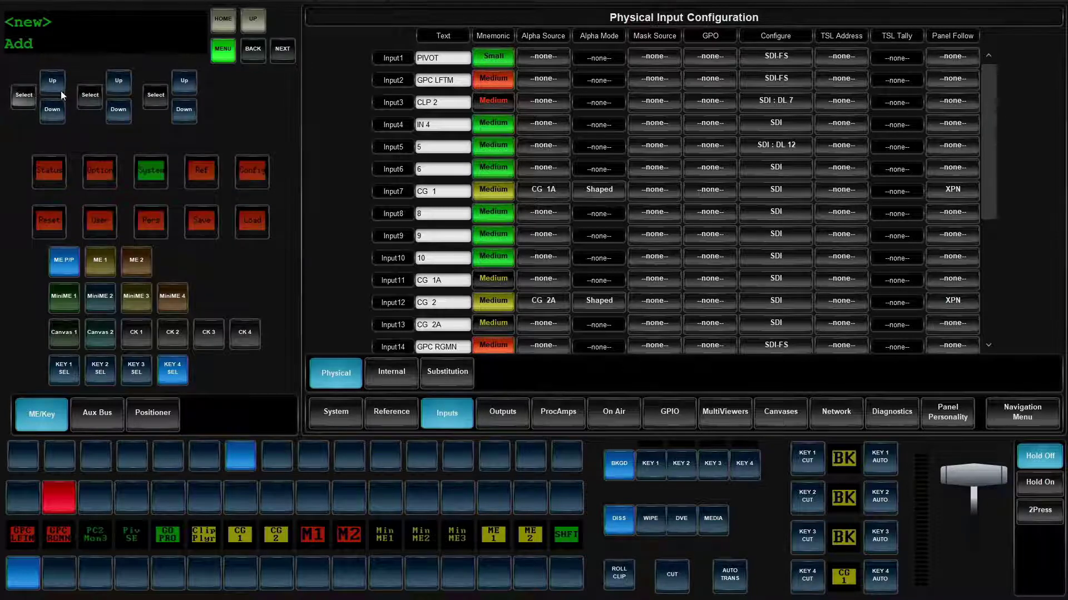
left_click(255, 170)
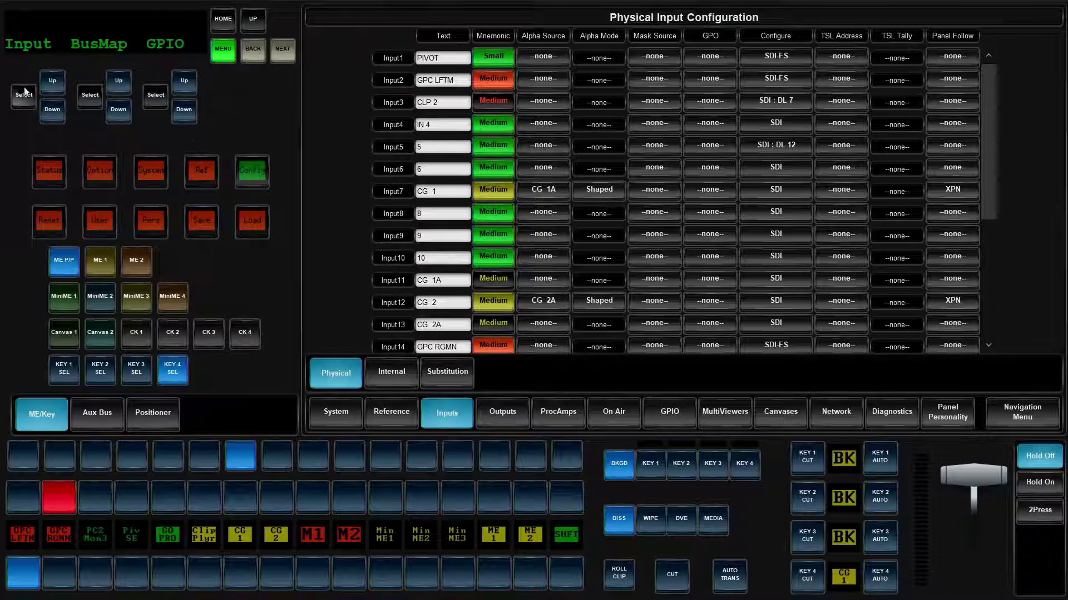
left_click(24, 94)
left_click(281, 50)
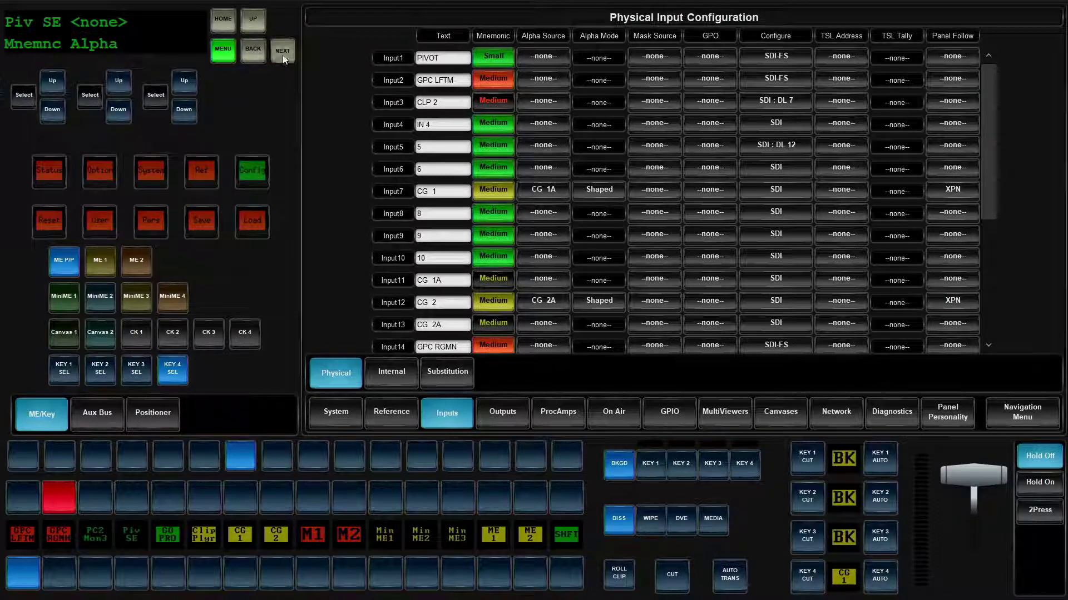
Map input CLP 1 to device 1-amp_0.2 channel 1 and confirm
left_click(56, 112)
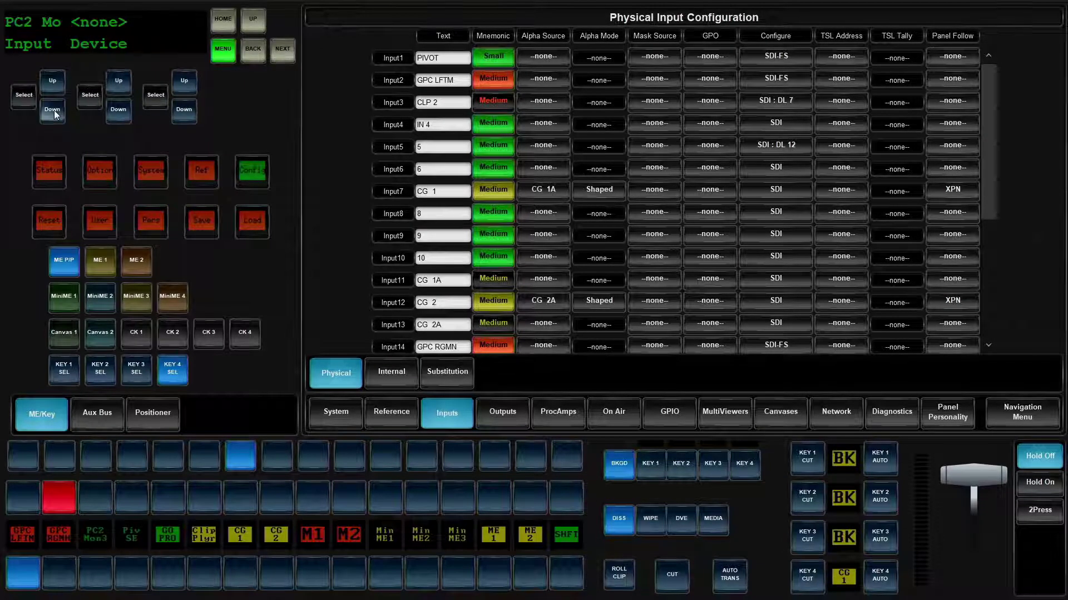
left_click(54, 115)
left_click(59, 85)
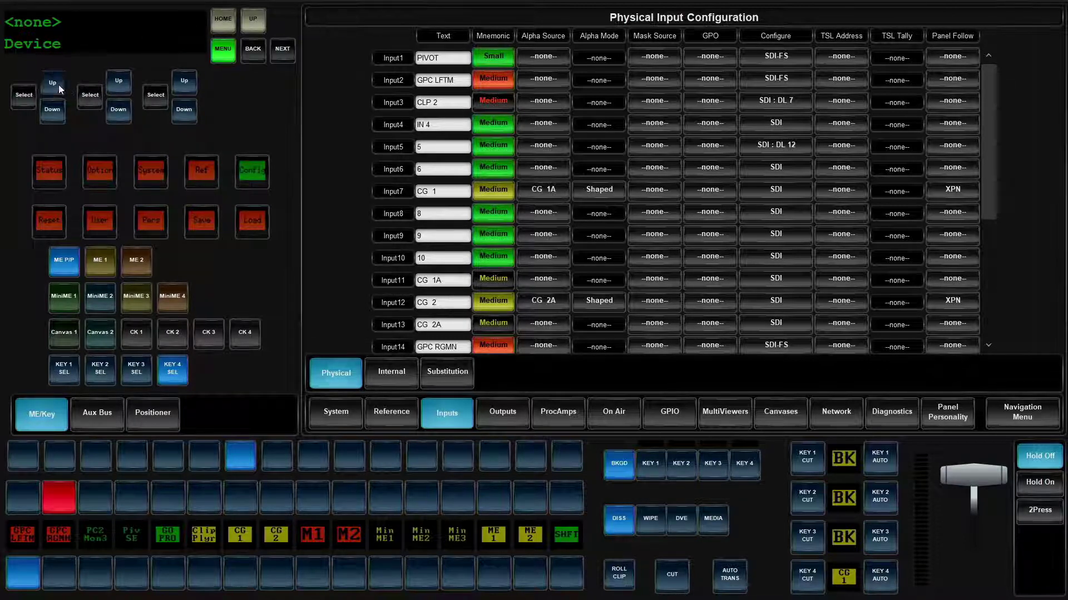
left_click(59, 85)
left_click(59, 84)
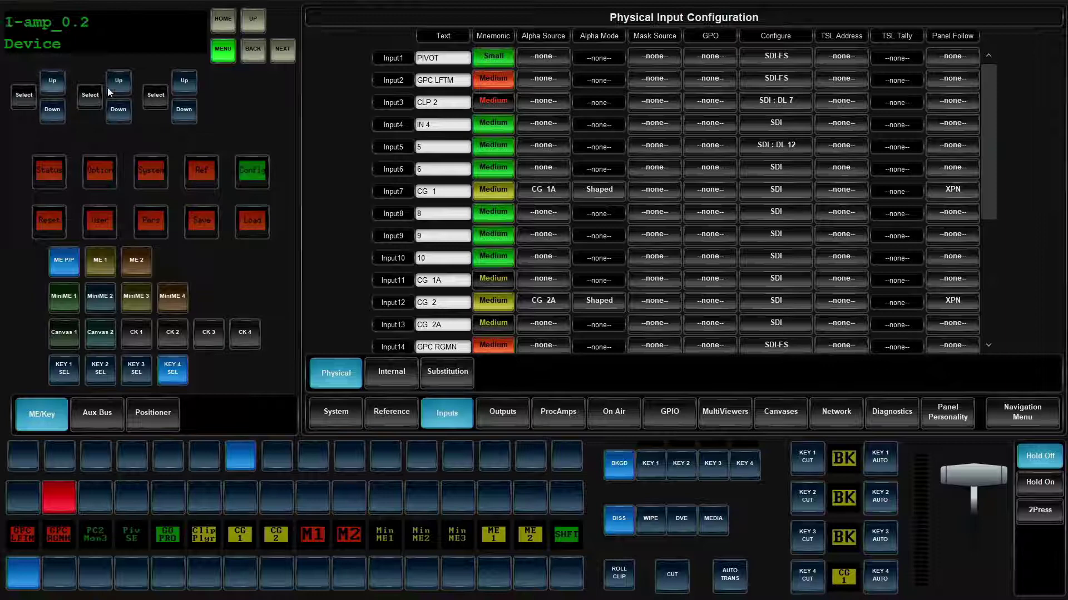
left_click(283, 50)
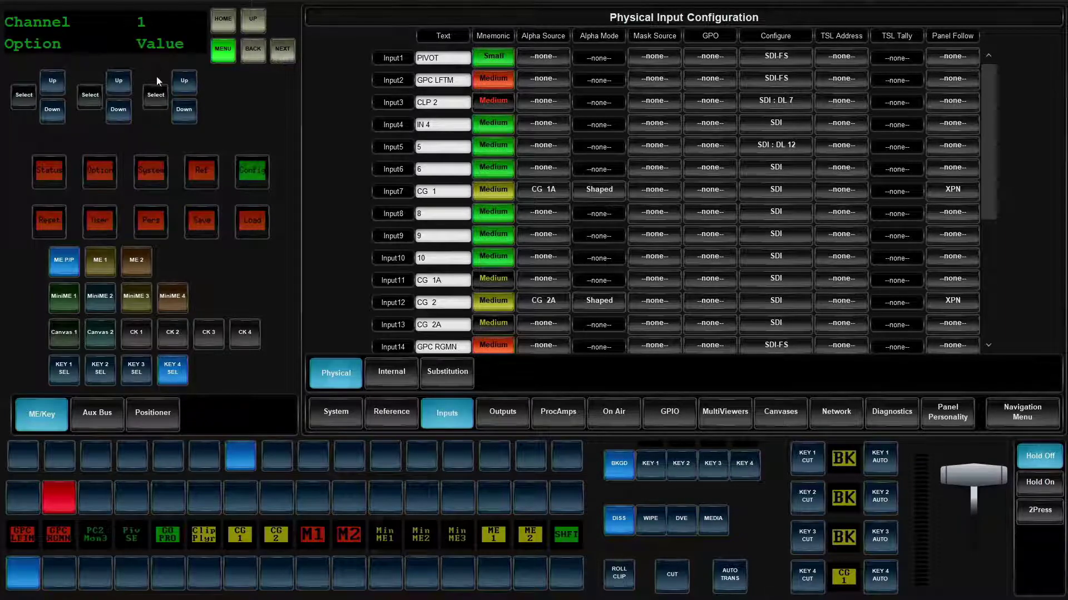
left_click(184, 80)
left_click(53, 78)
left_click(55, 85)
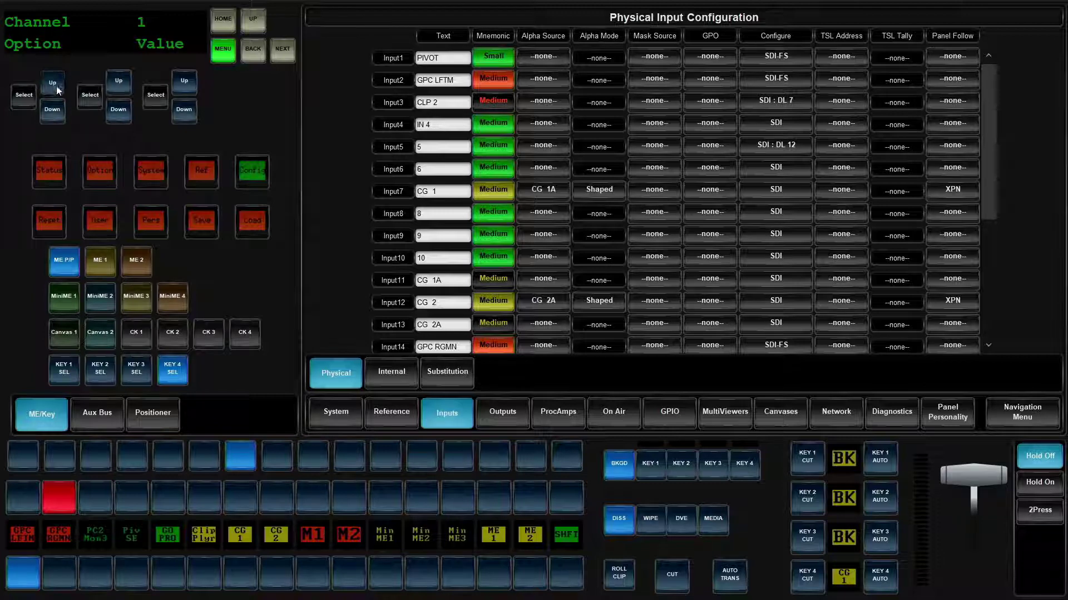
left_click(283, 49)
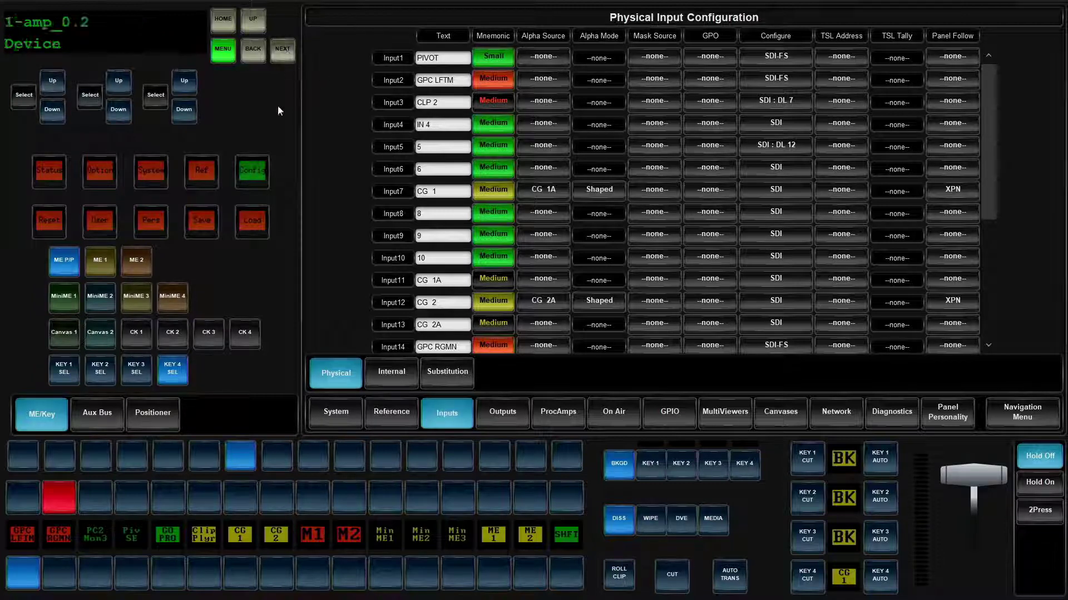
left_click(25, 96)
left_click(22, 98)
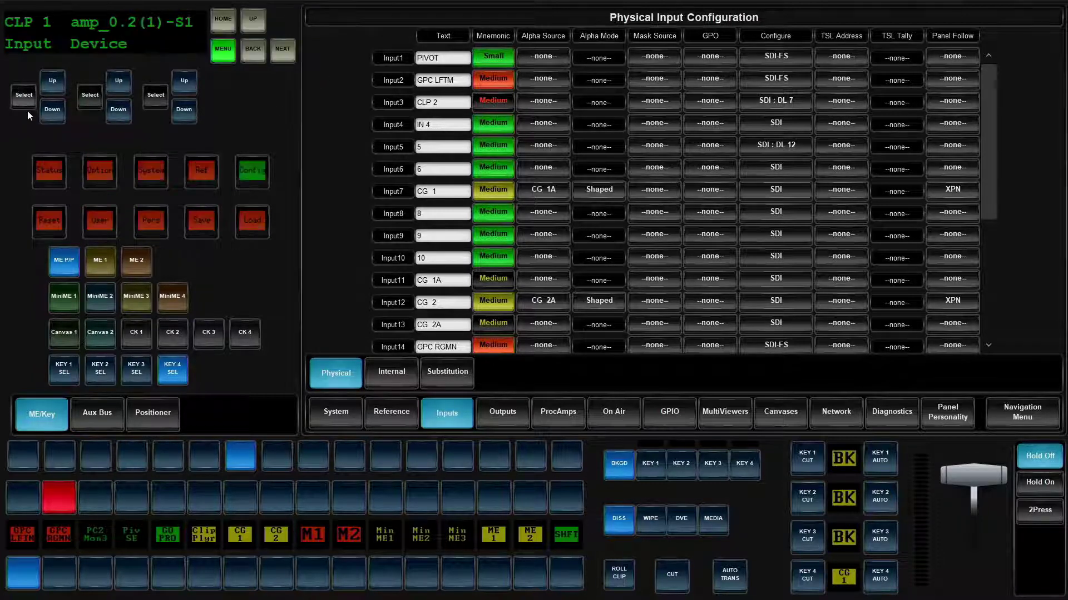
Map input CLP 2 to device 1-amp_0.2 channel 2 and confirm
left_click(55, 117)
left_click(56, 120)
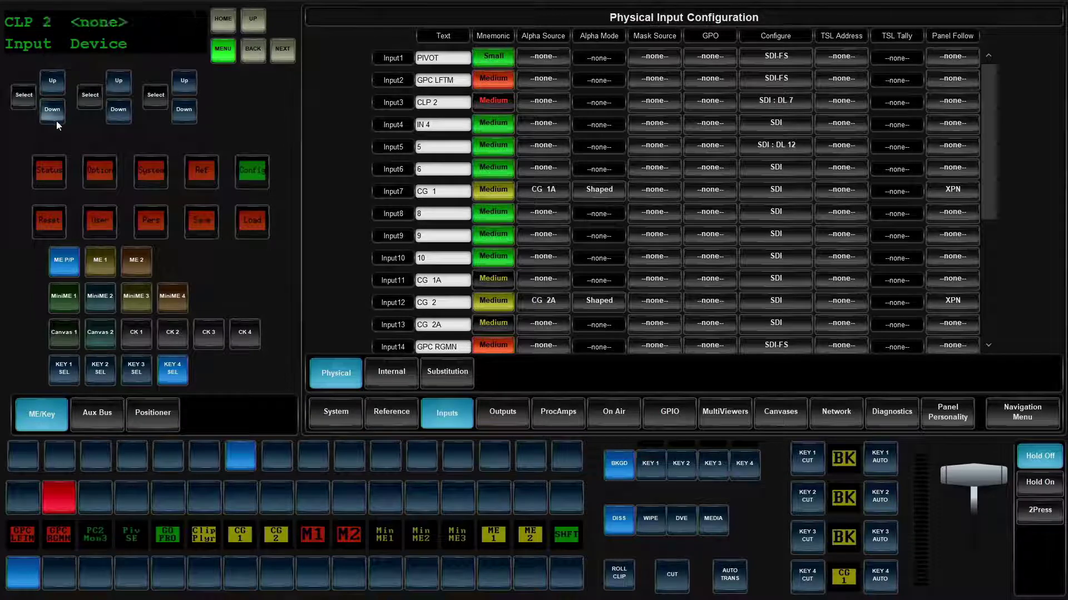
left_click(90, 96)
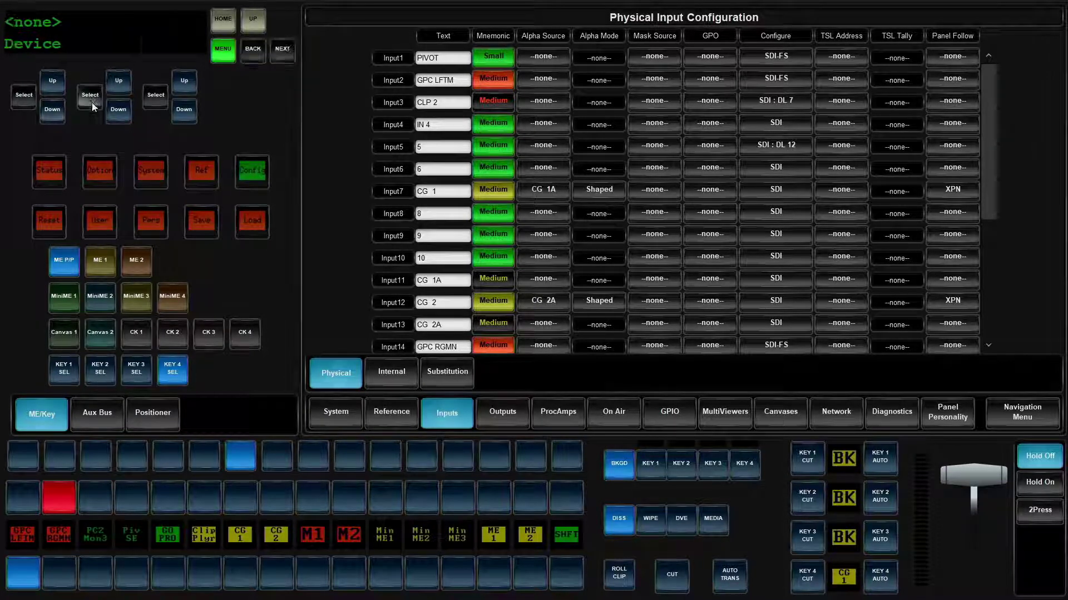
left_click(49, 81)
left_click(49, 81)
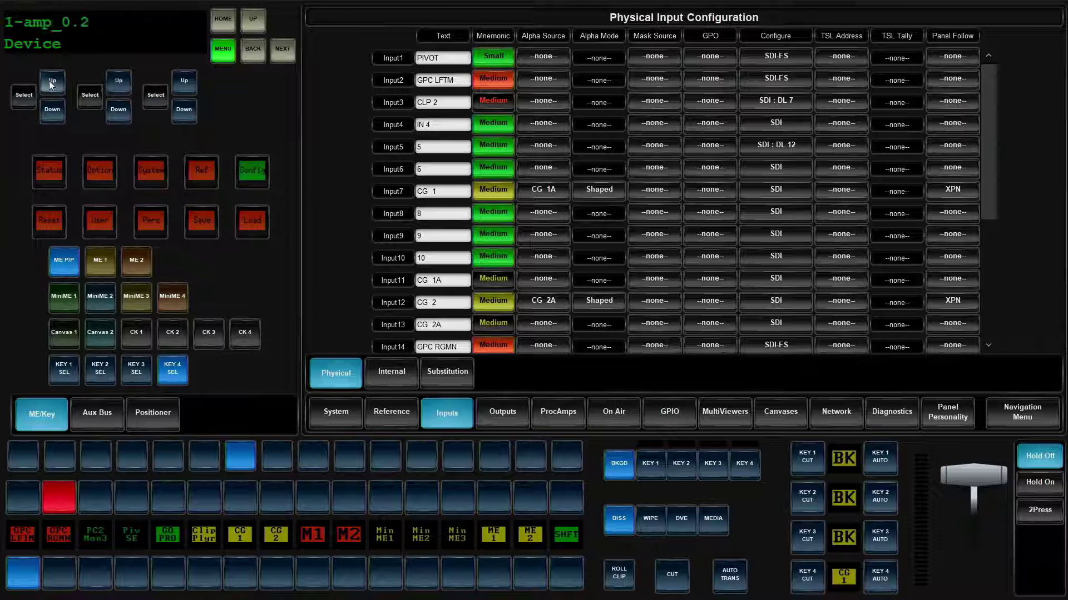
left_click(282, 51)
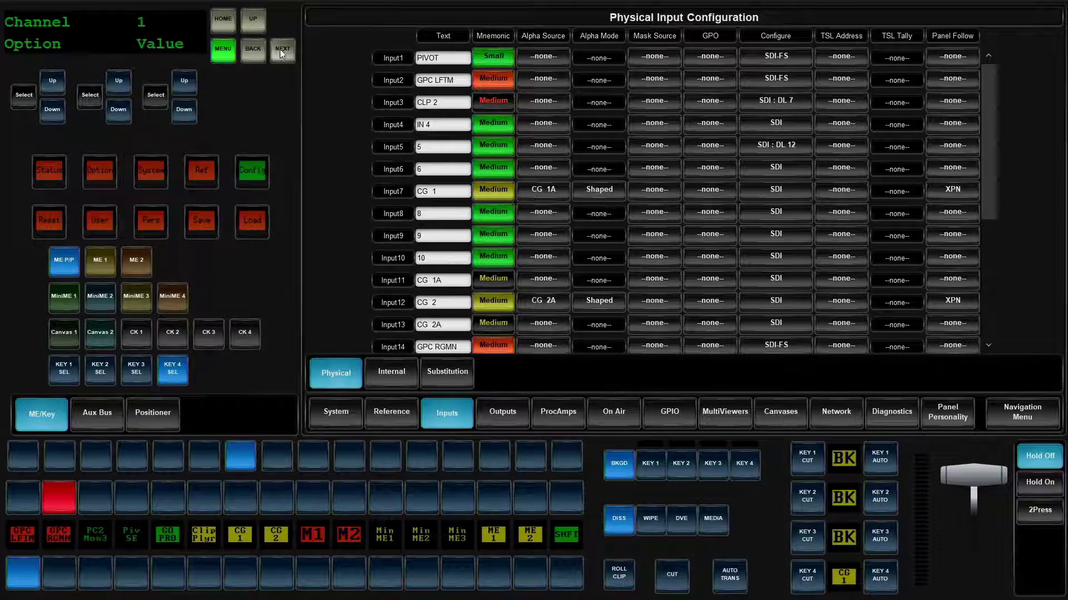
left_click(190, 85)
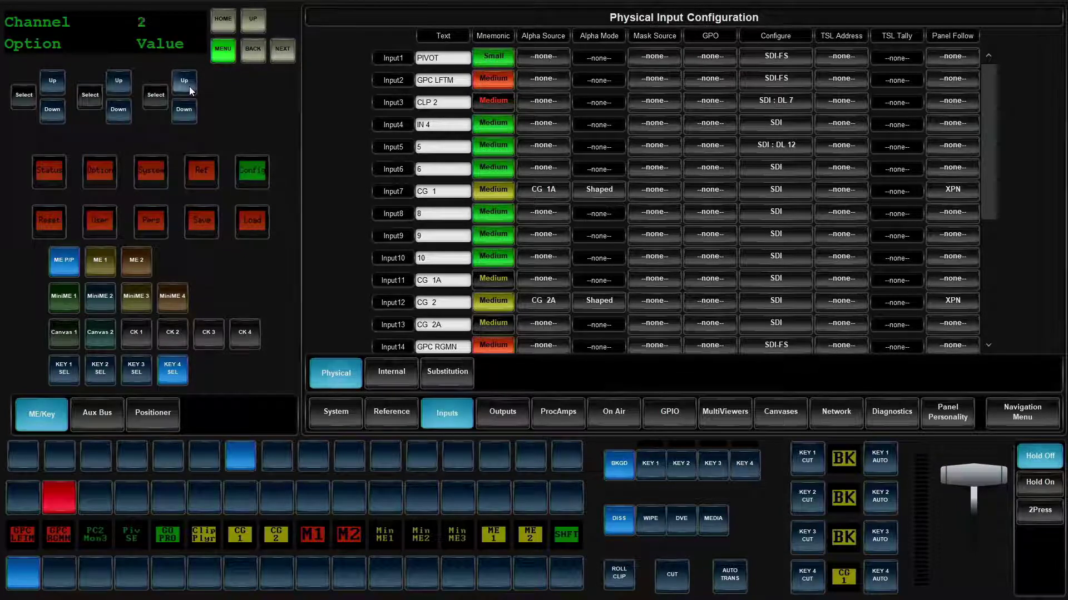
left_click(25, 101)
left_click(25, 101)
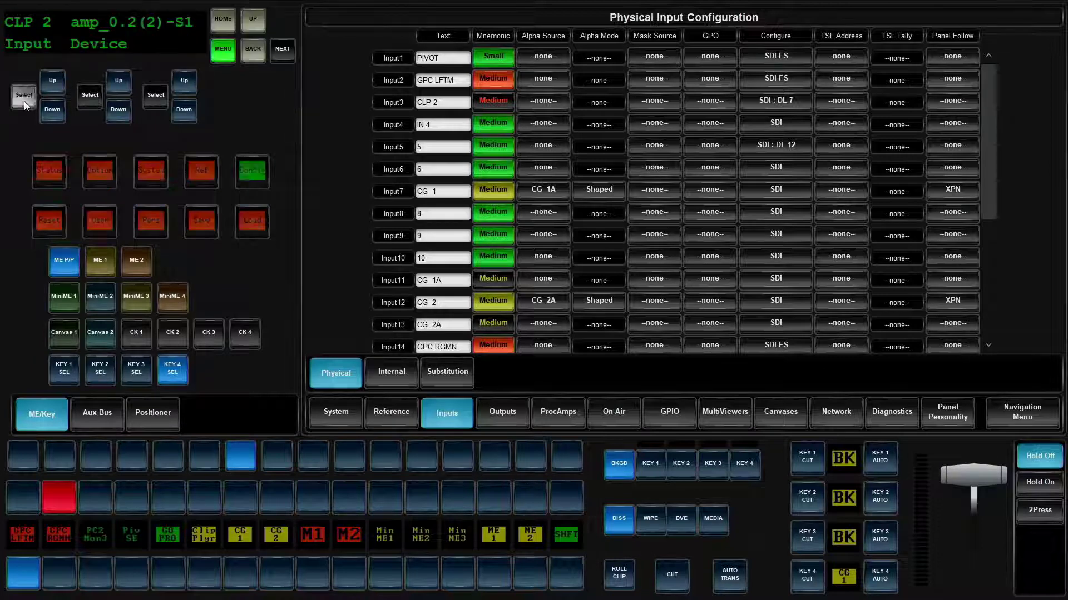
Switch to the Live Assist view and put CLP 1 on preset to show clip controls
left_click(1022, 412)
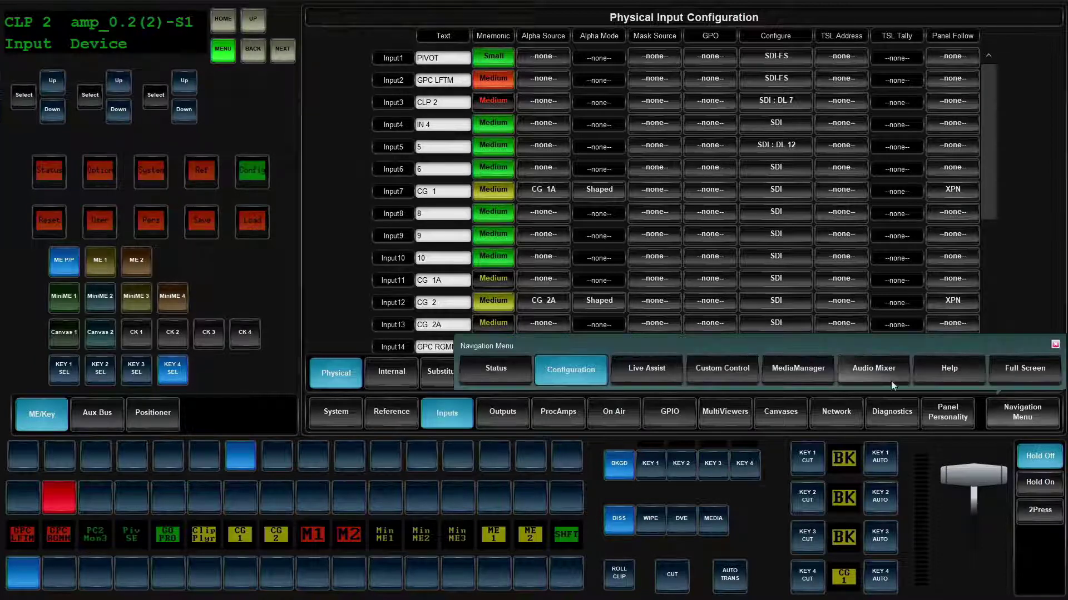
left_click(665, 377)
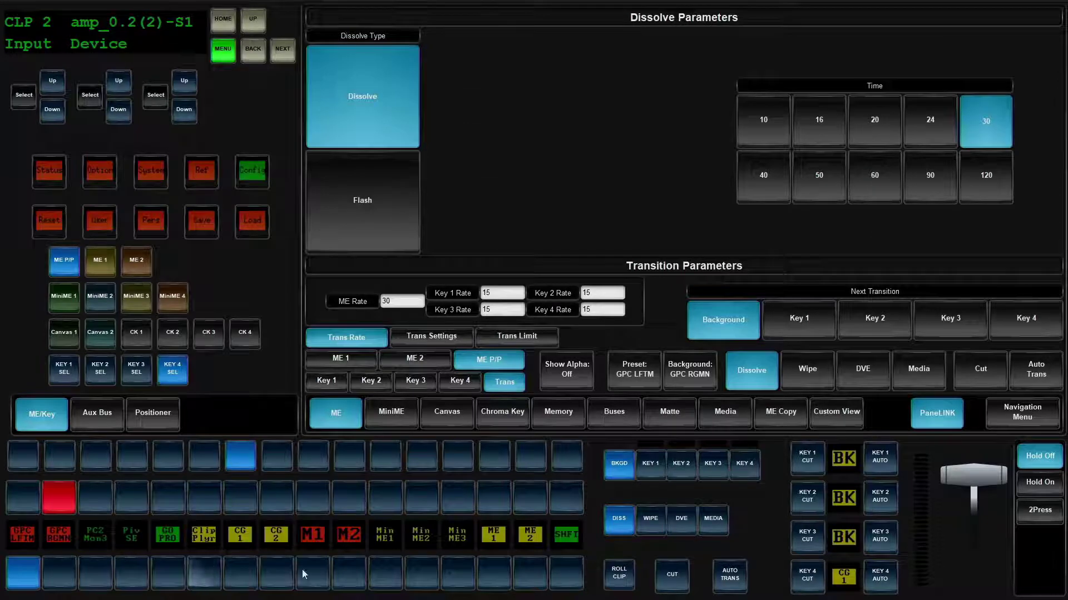
left_click(94, 580)
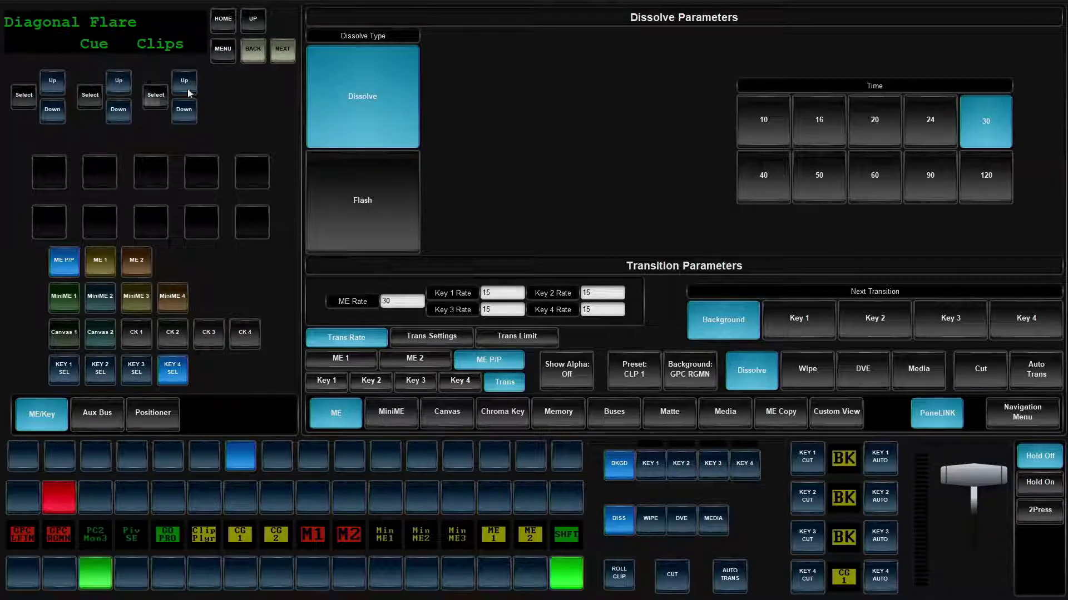
Browse the clip cue and transport pages, select Diagonal Flare, then bring up the main menu
left_click(288, 52)
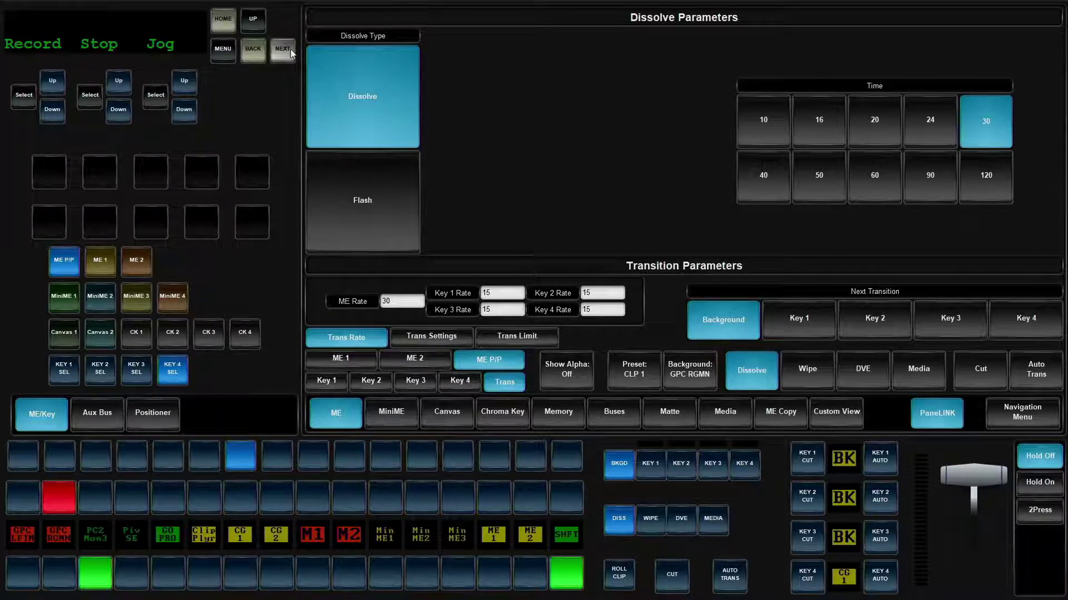
left_click(255, 58)
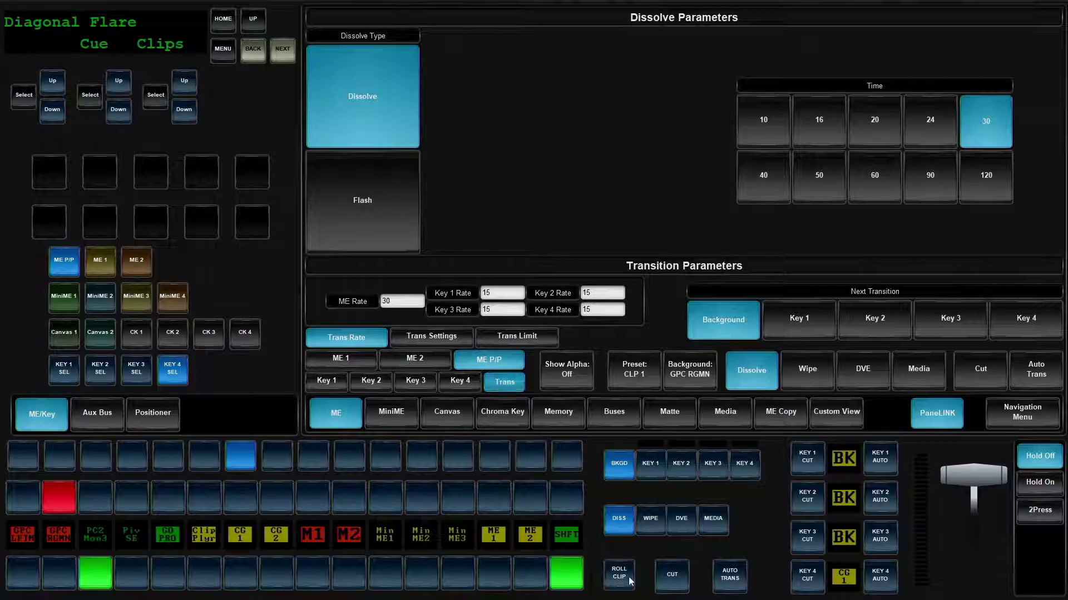
left_click(283, 50)
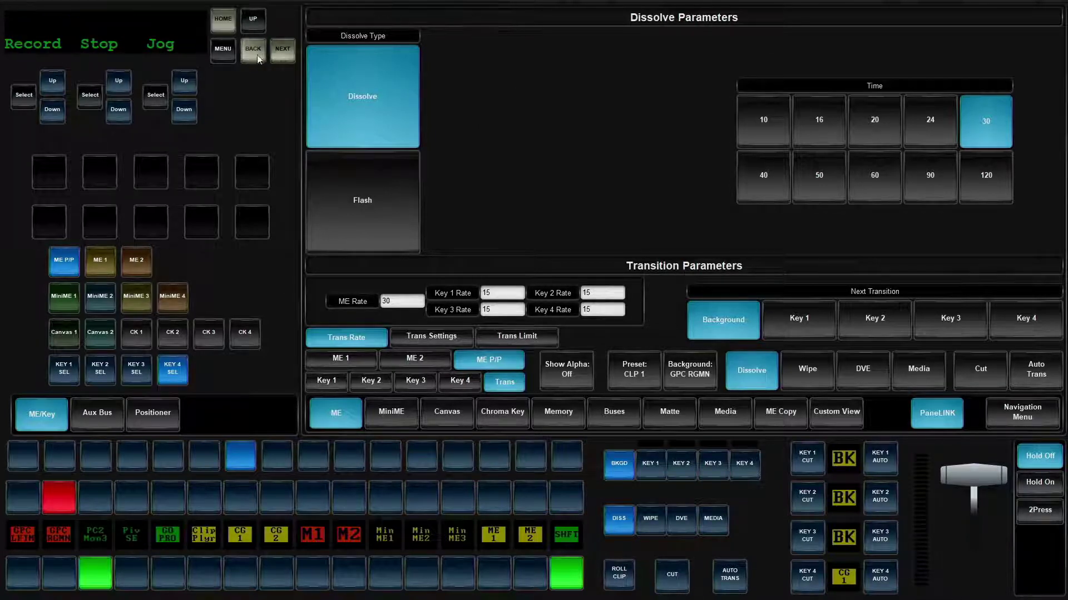
left_click(252, 50)
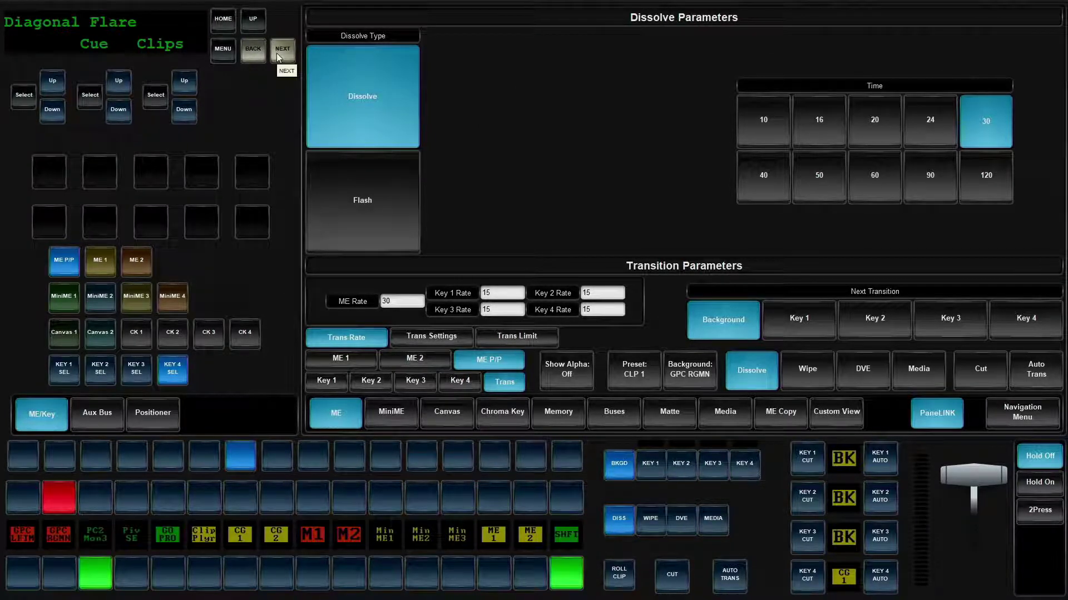
left_click(156, 99)
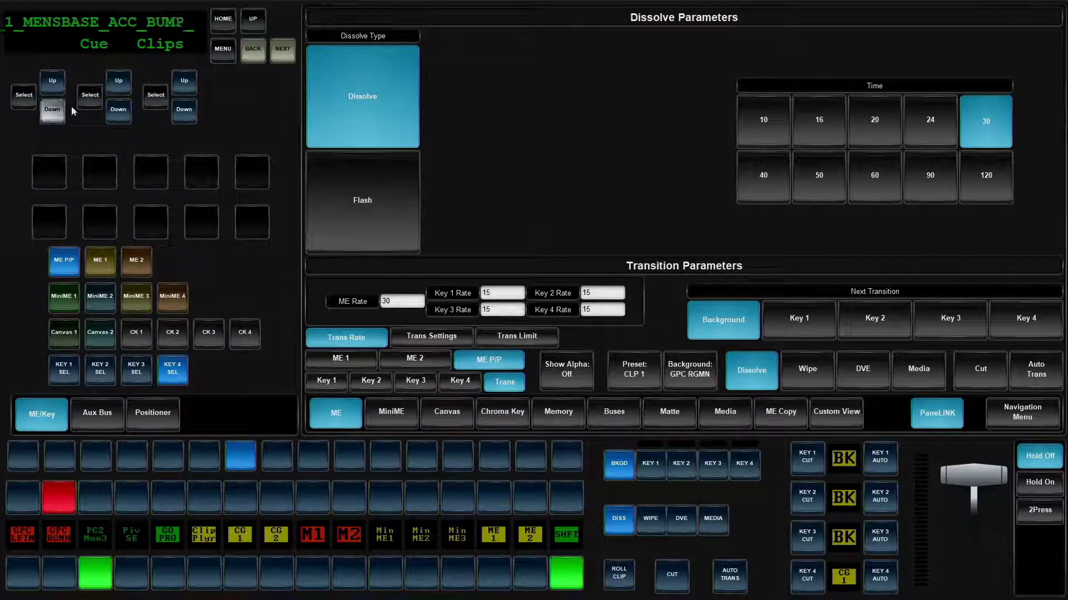
left_click(188, 85)
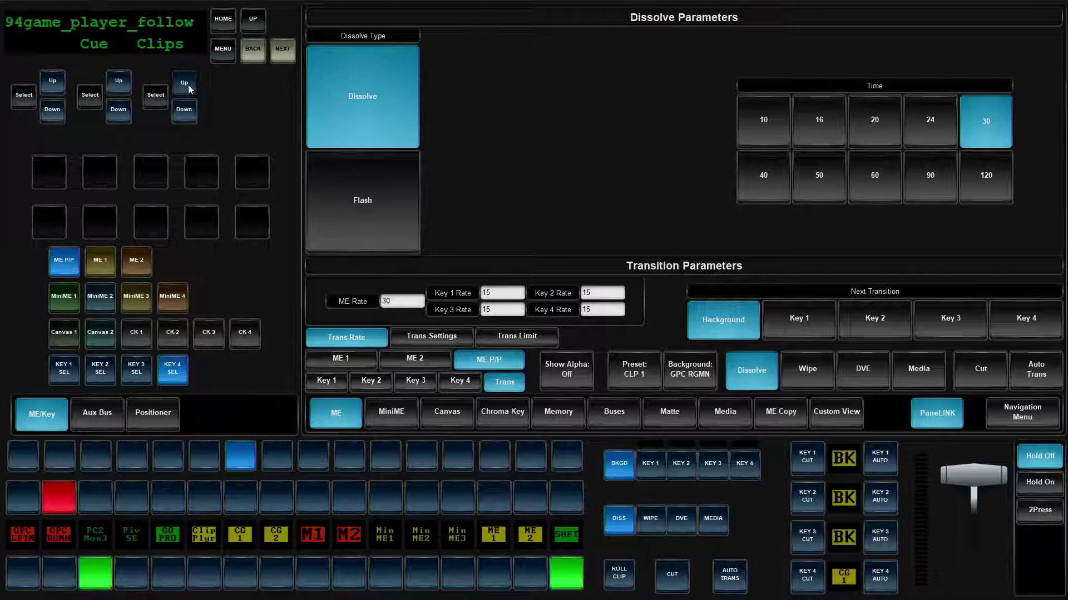
left_click(188, 84)
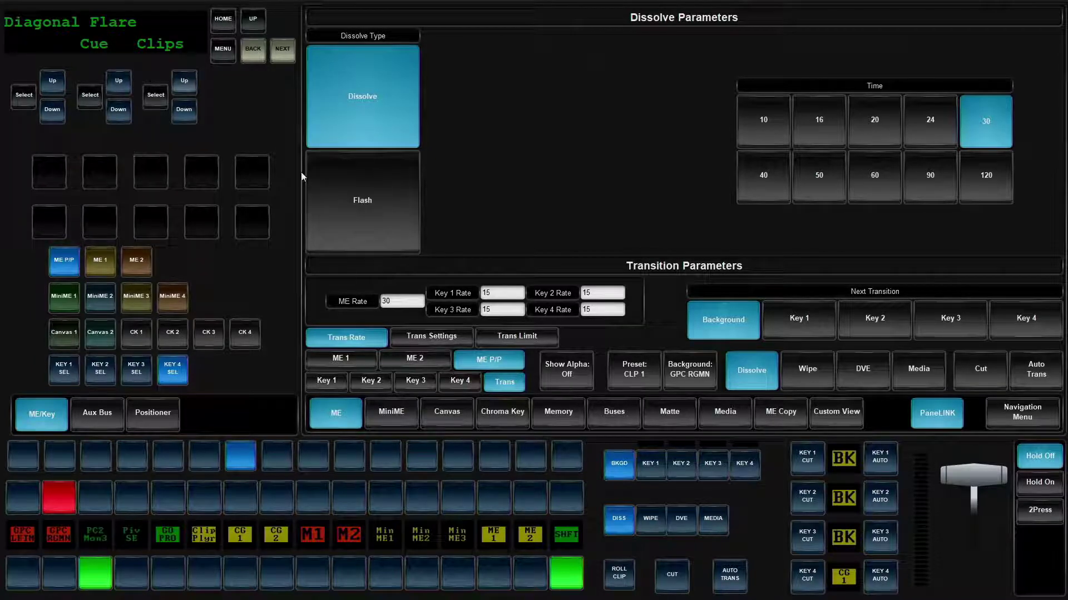
left_click(223, 48)
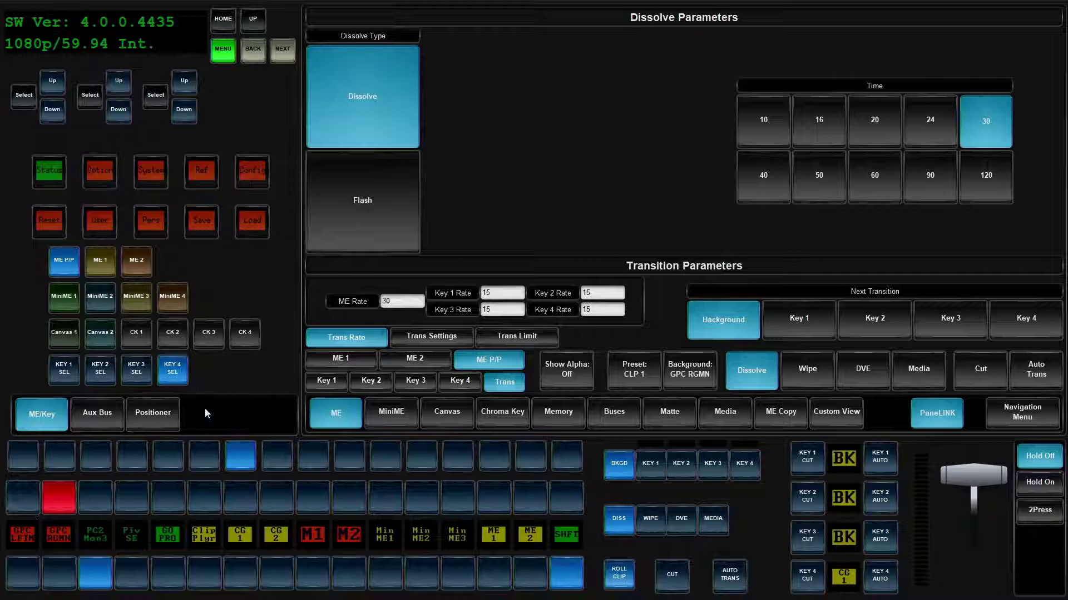
Put GPC LFTM on the preset bus and return DashBoard to windowed view
left_click(31, 565)
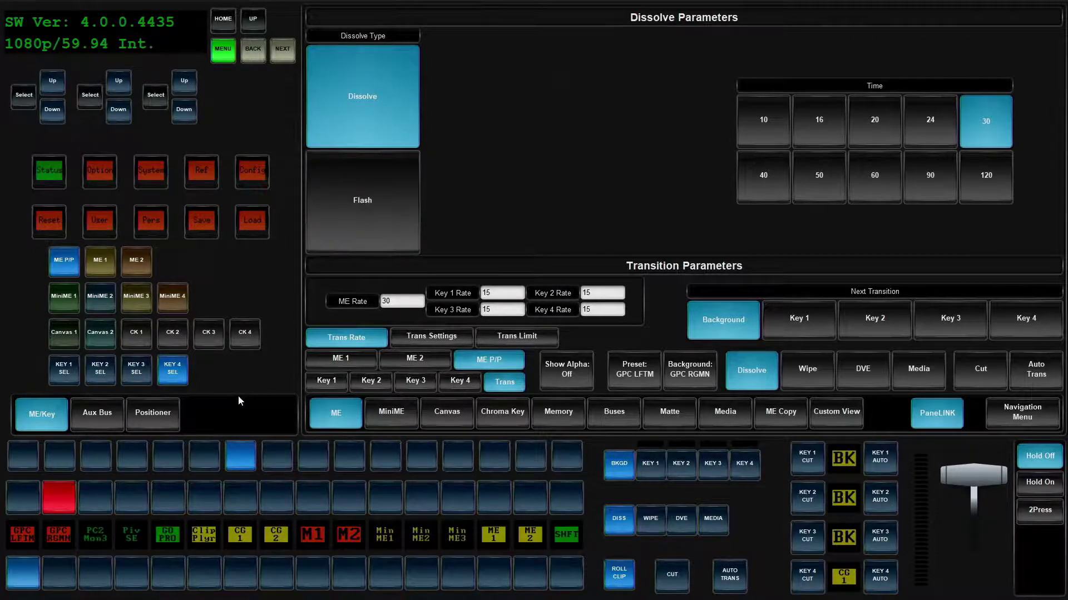
key("F11")
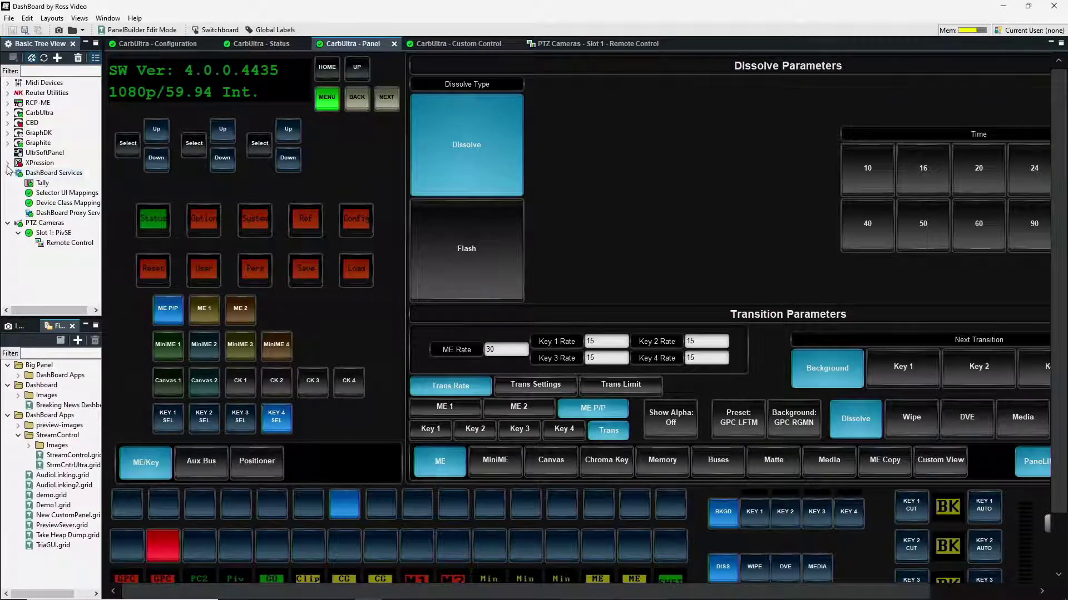
Add a DashBoard Connect TCP/IP device named Tria at 10.0.1.20 using JSON
left_click(58, 58)
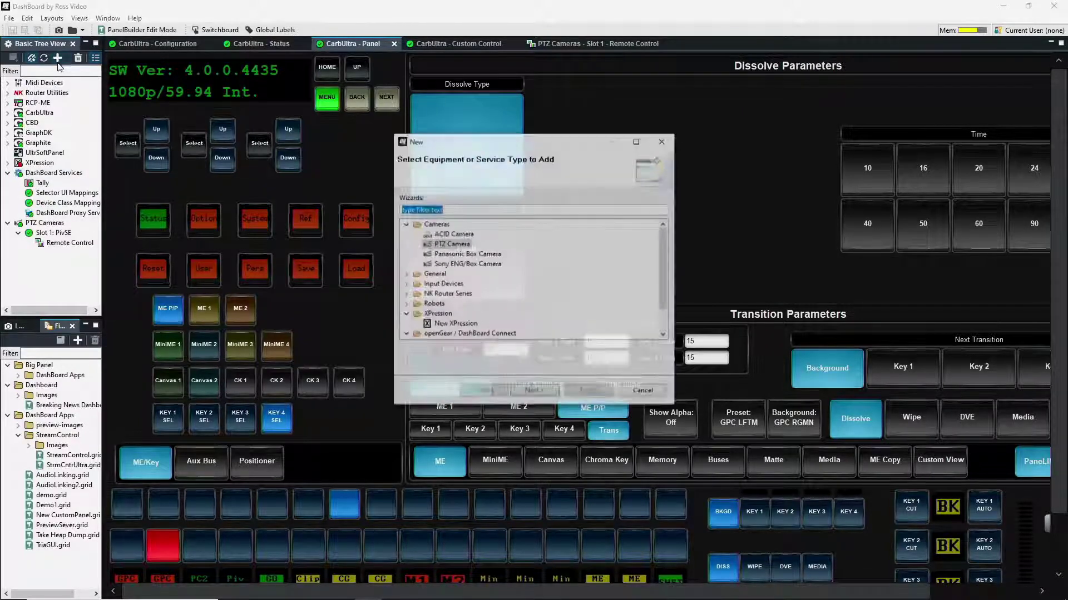
left_click(477, 335)
double_click(477, 336)
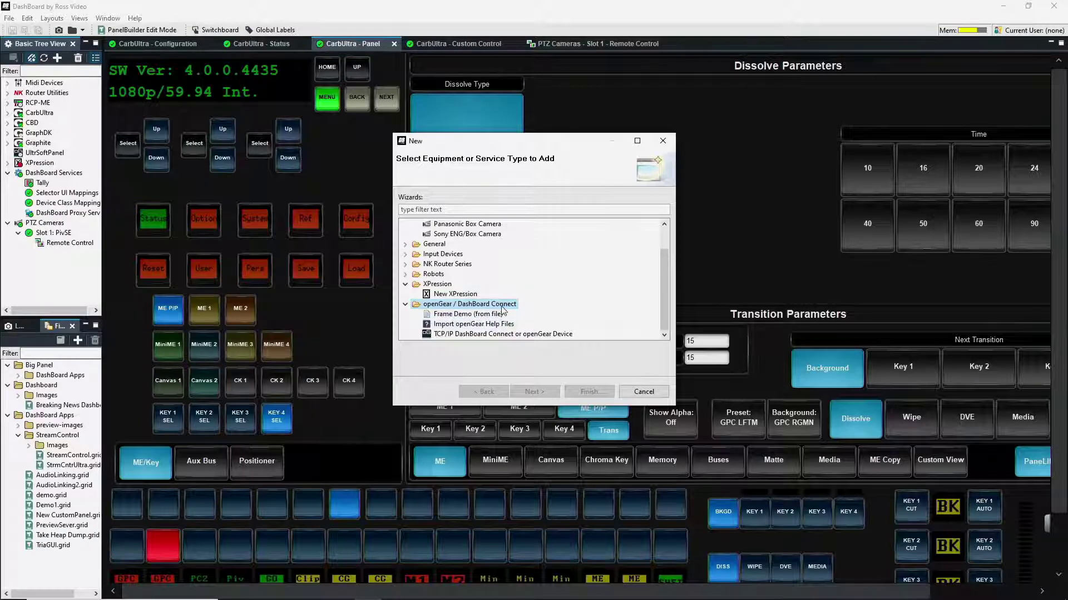
double_click(477, 335)
type("10.0.1.20")
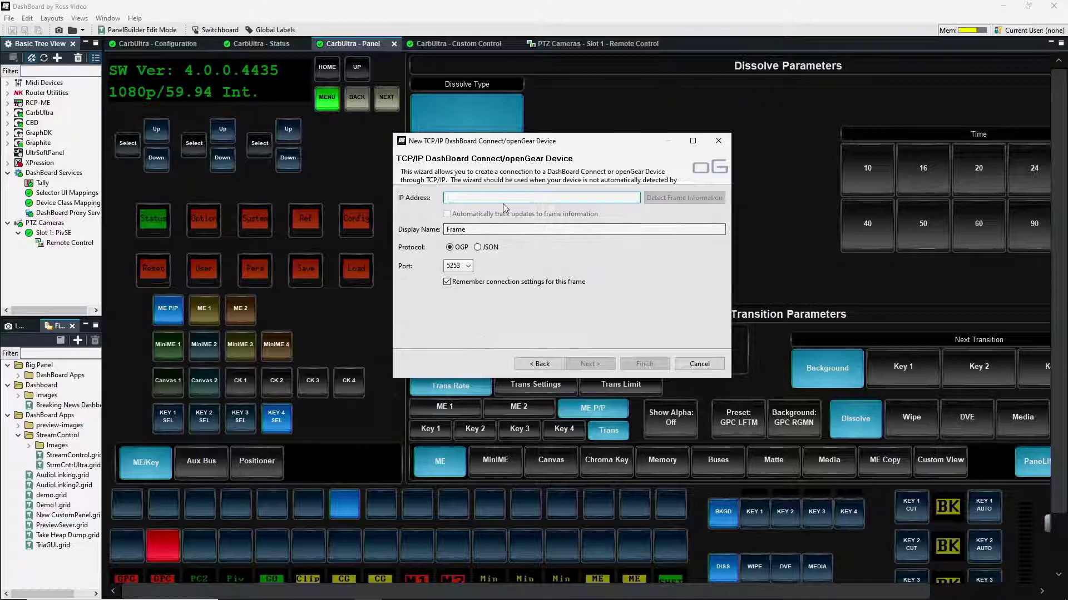
key("Tab")
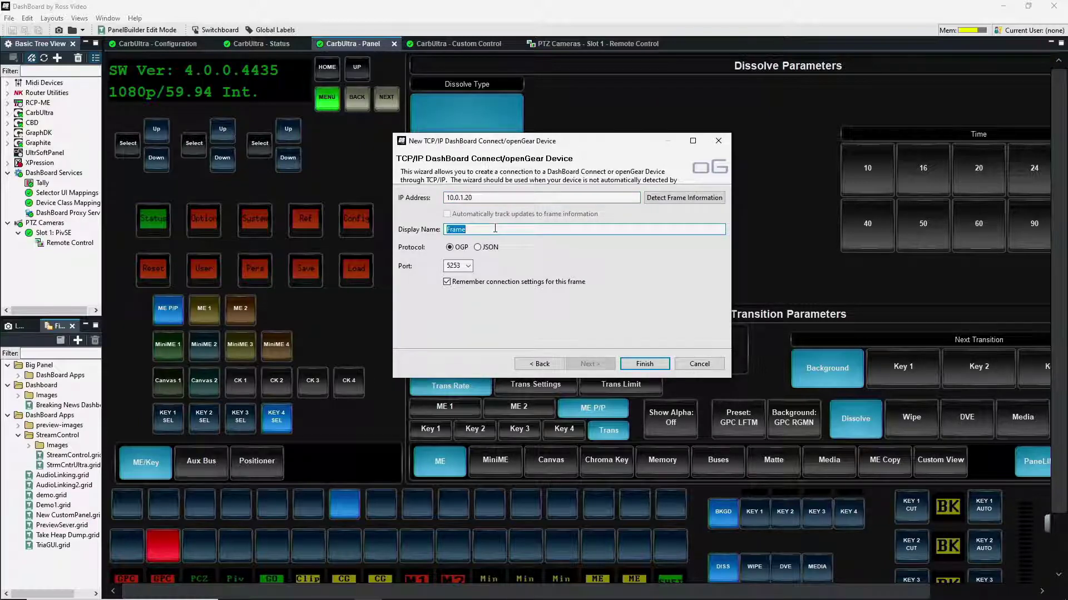
type("Tria")
left_click(491, 248)
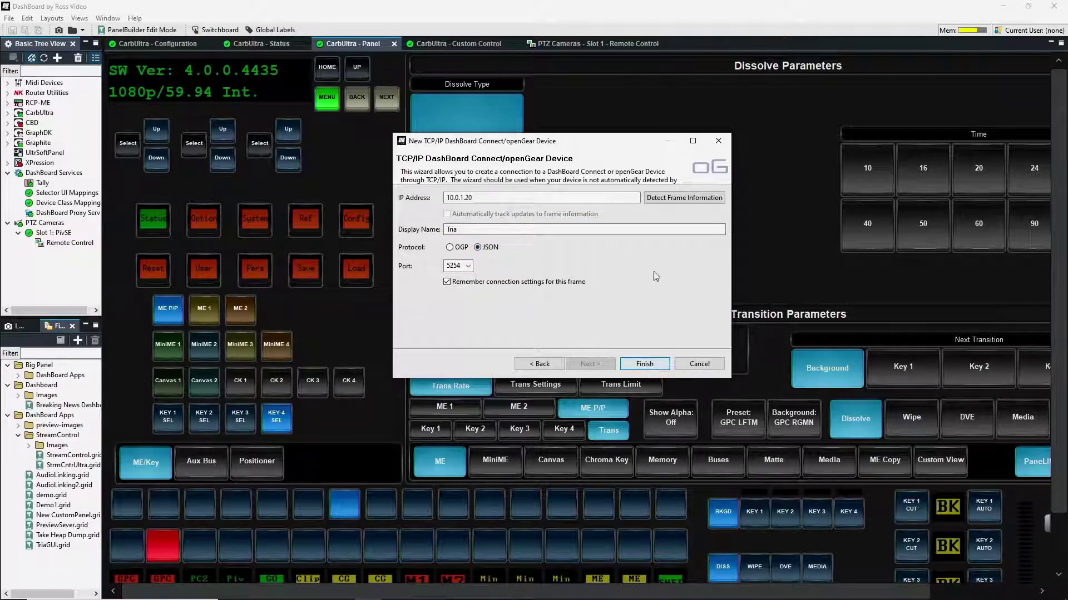
left_click(644, 364)
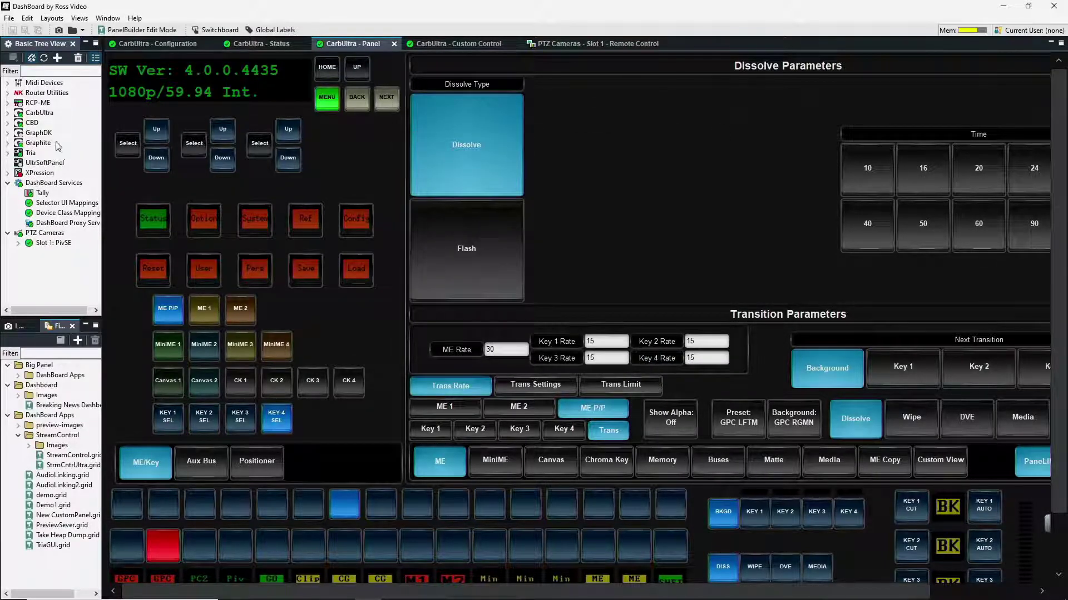
Reach the Tria Explorer channel panel via Tria > Abekas > Explorer and show channels A-D
left_click(9, 154)
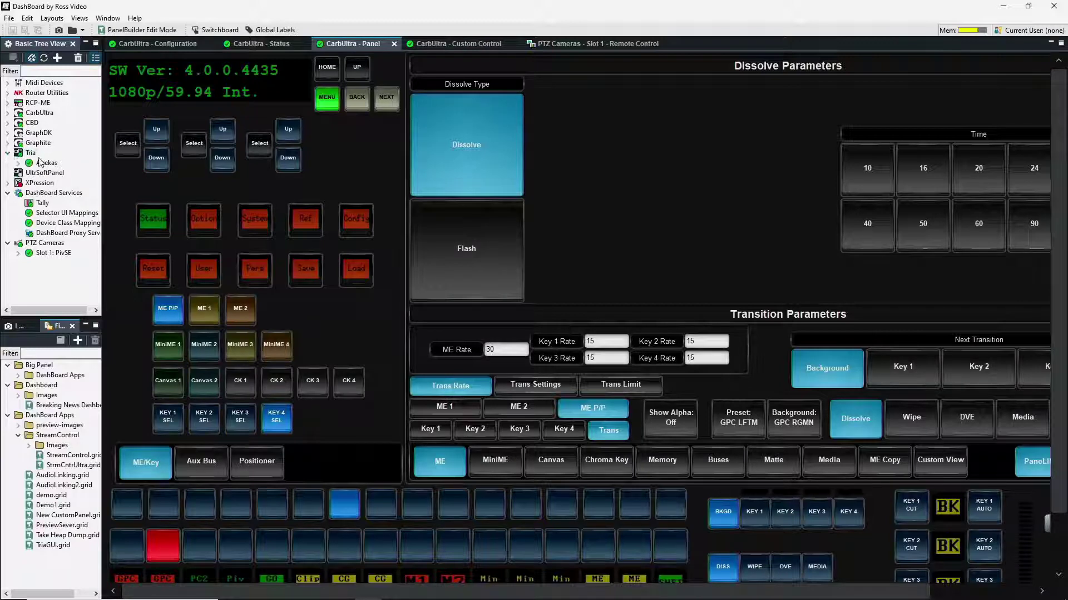
left_click(19, 163)
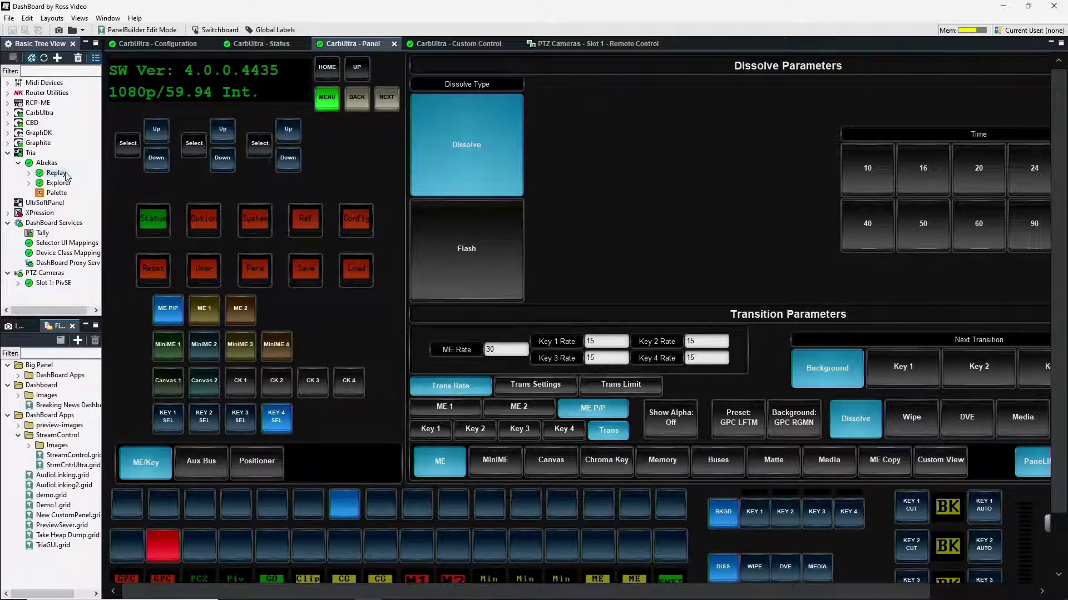
double_click(58, 183)
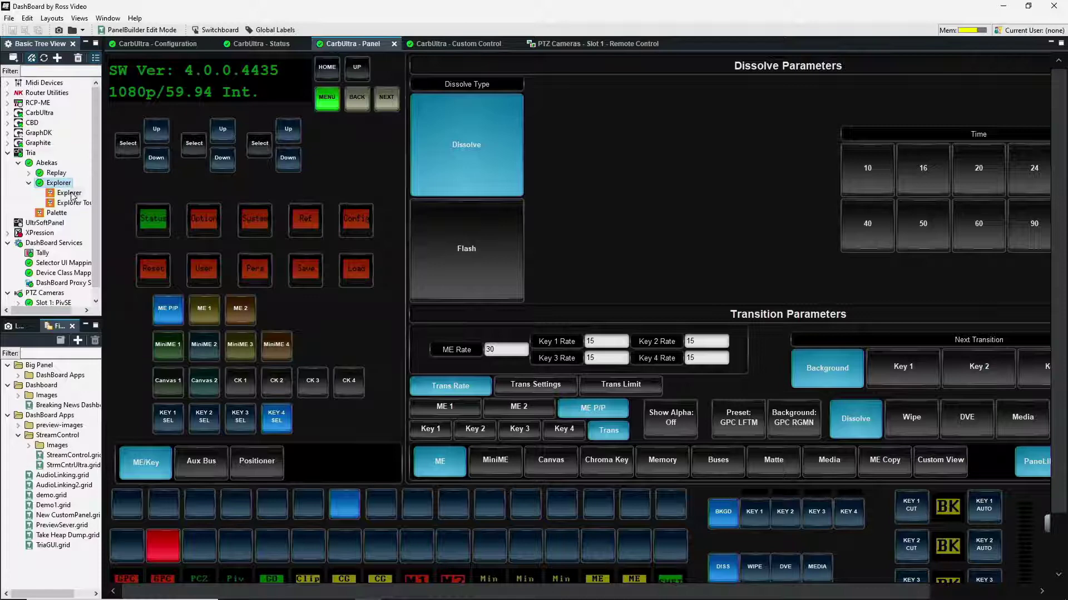
double_click(70, 194)
left_click(221, 67)
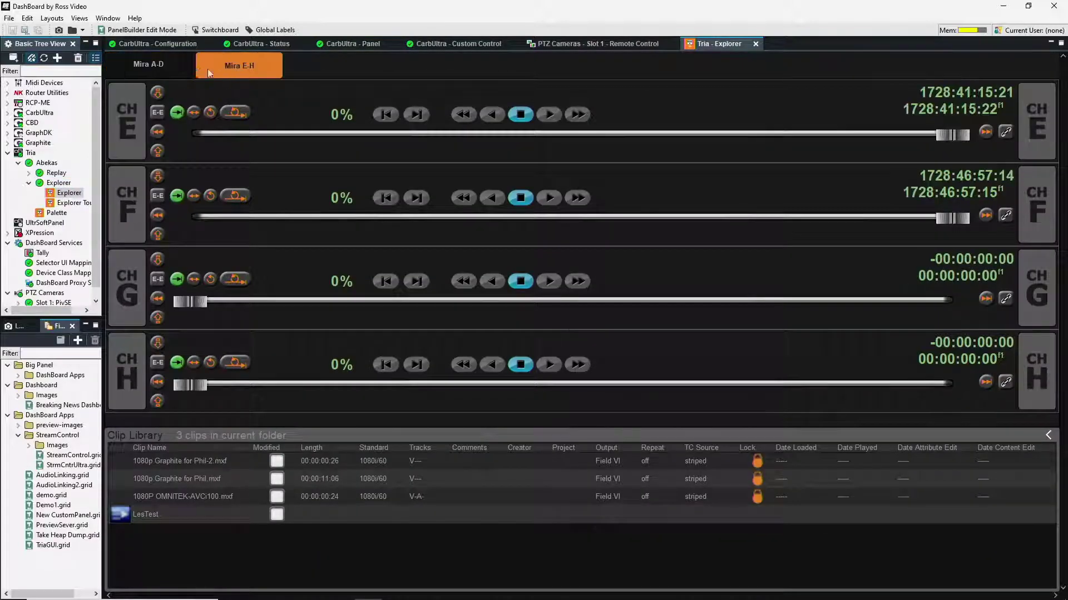
left_click(172, 67)
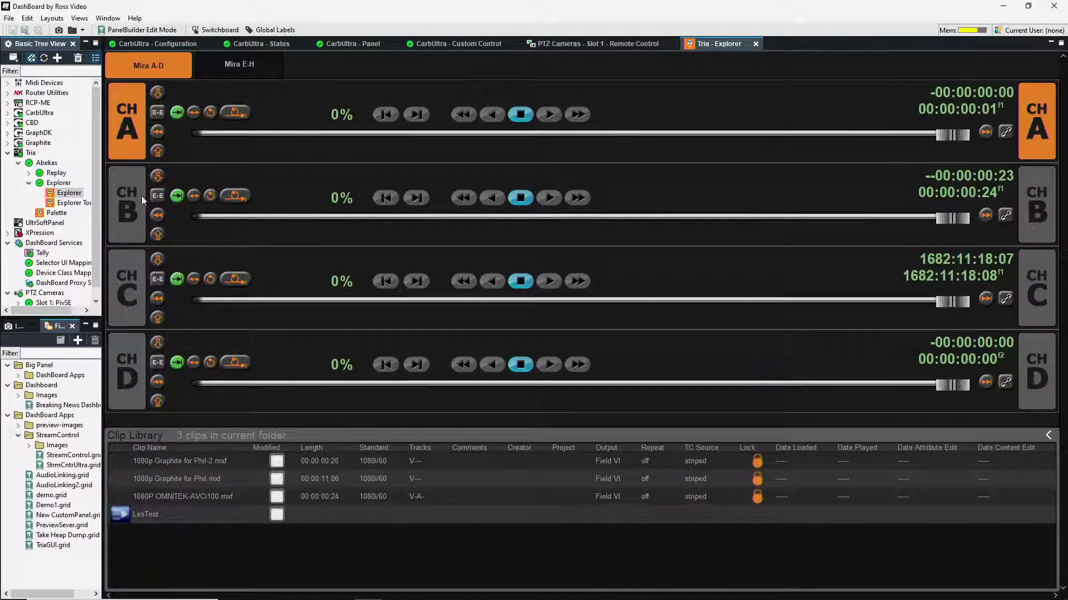
Load 1080p Graphite for Phil-2.mxf into channel A after a quick play/stop check
left_click(163, 192)
left_click(164, 156)
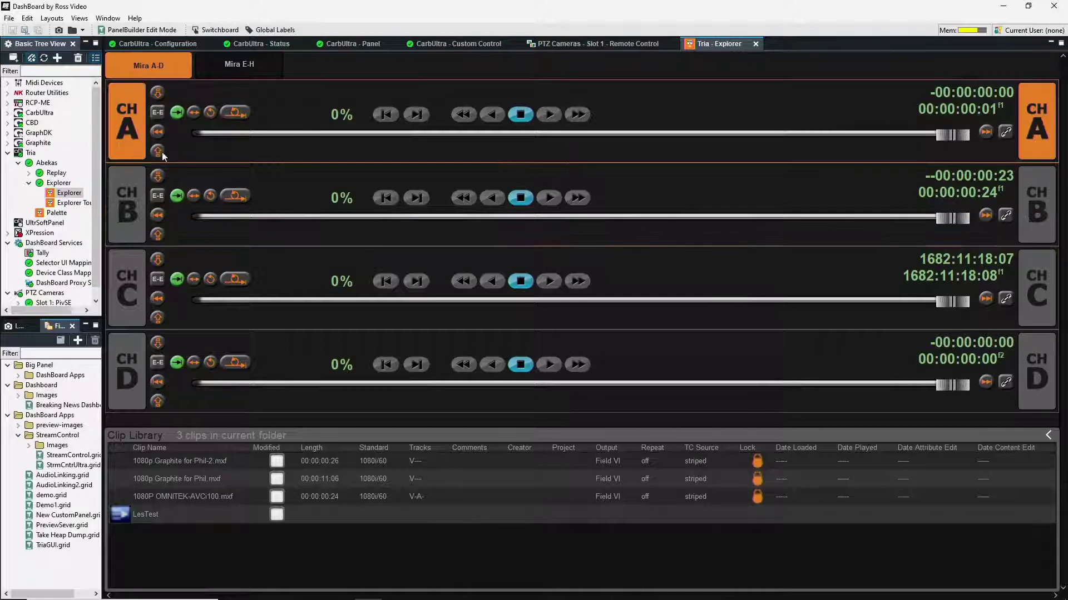
left_click(544, 116)
left_click(520, 116)
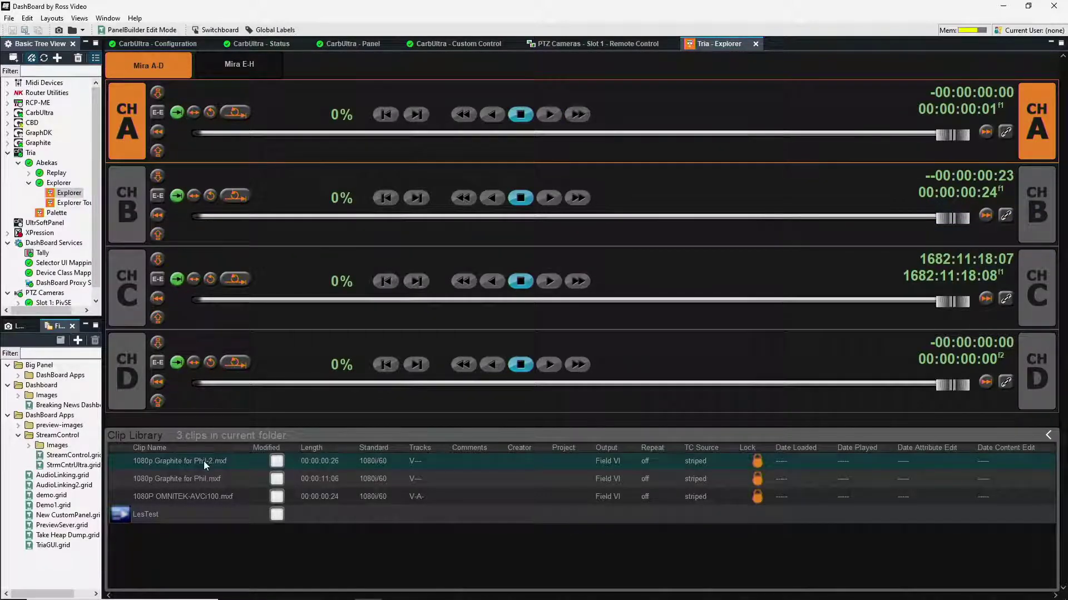
left_click(158, 93)
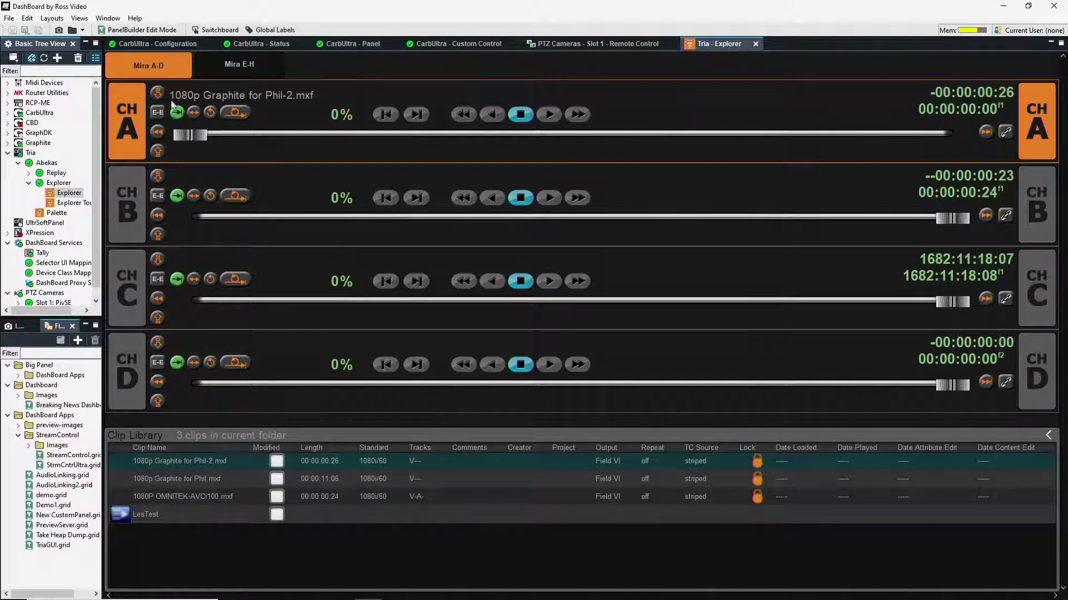
Load 1080p Graphite for Phil.mxf into channel B, enable looping on both channels and play them
left_click(128, 203)
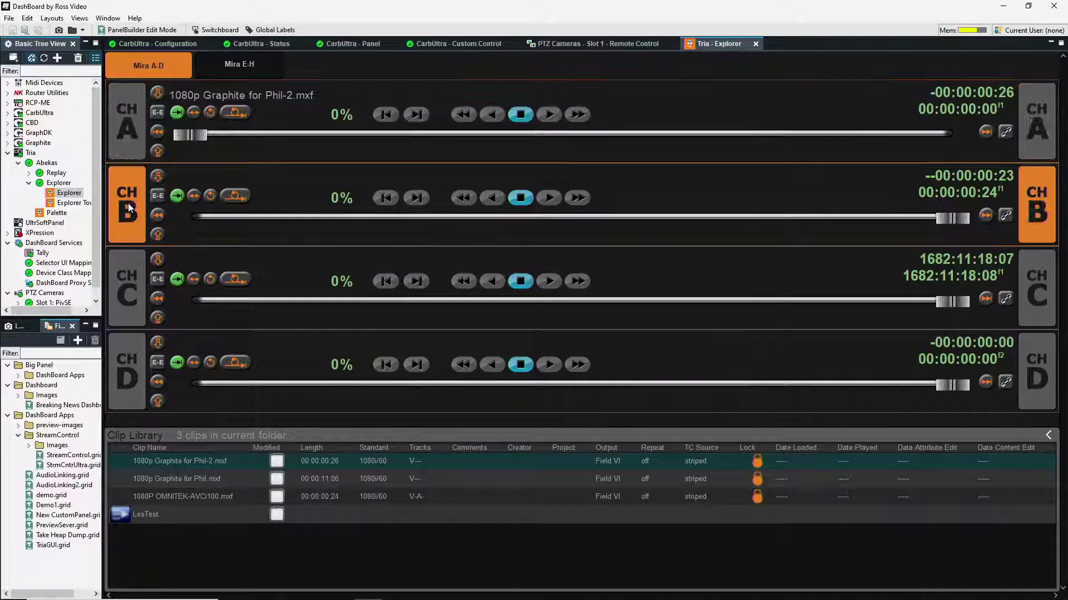
left_click(185, 482)
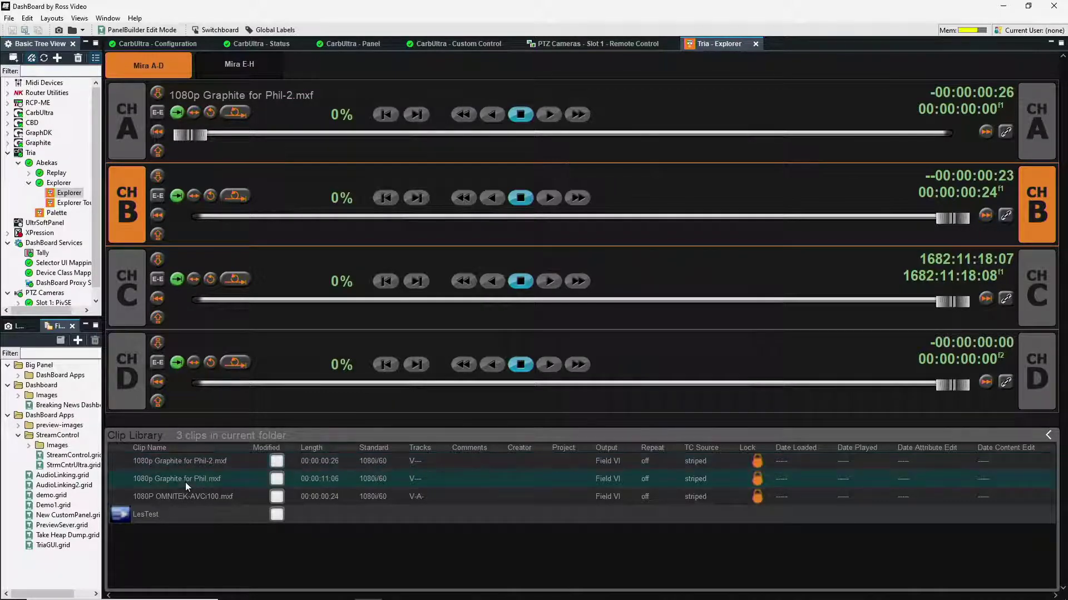
left_click(157, 179)
left_click(211, 195)
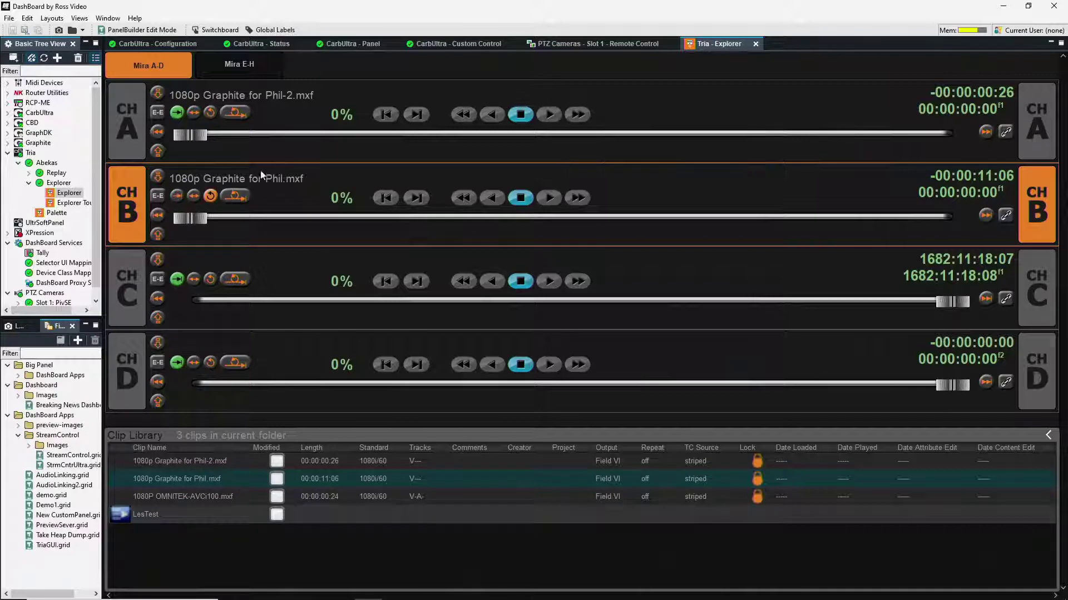
left_click(211, 112)
left_click(554, 115)
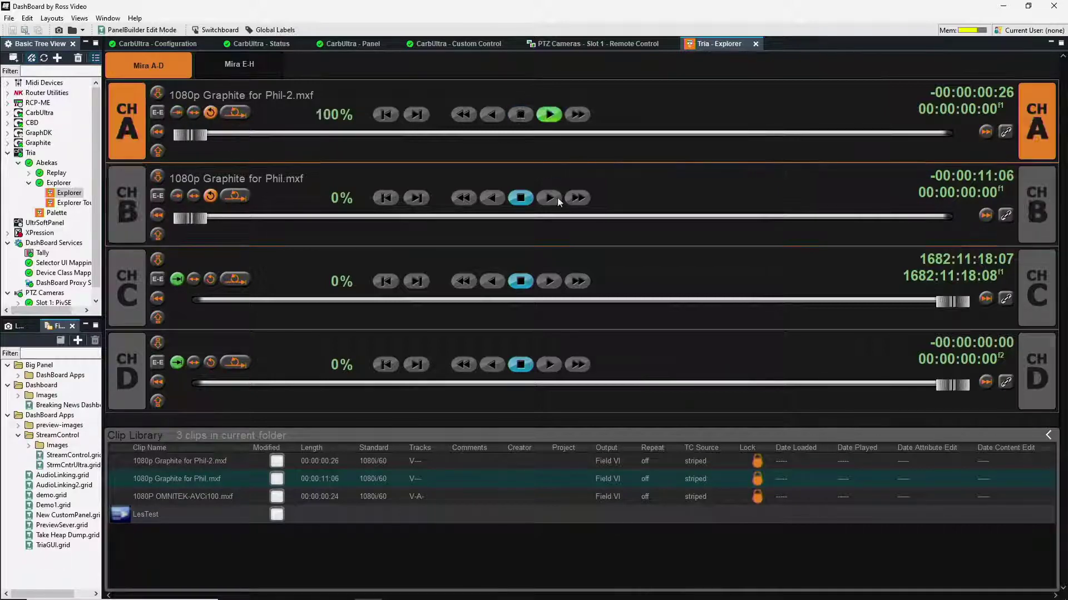
left_click(550, 199)
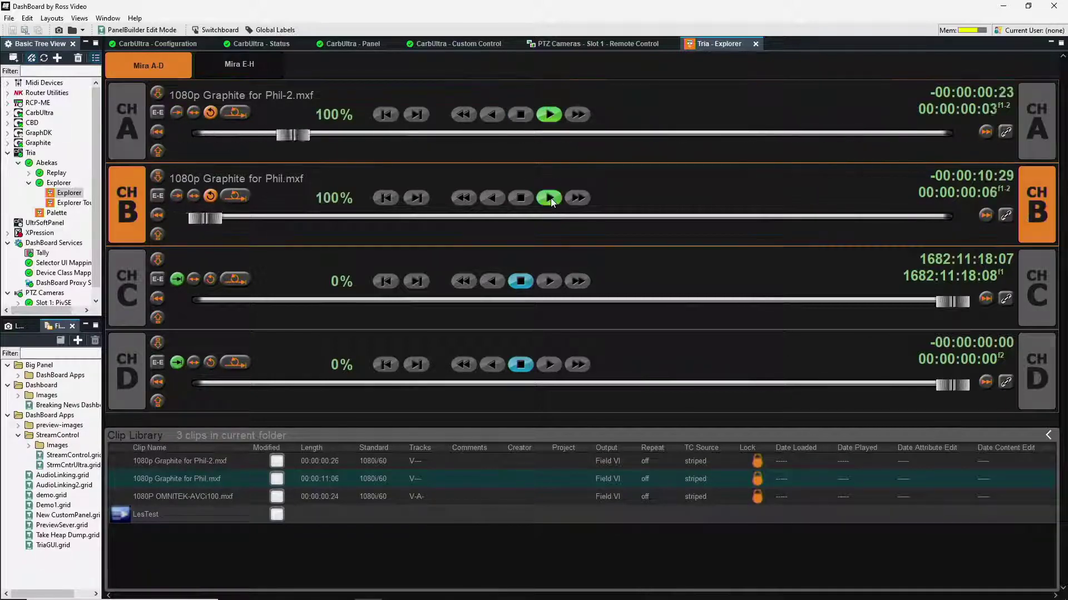
Switch to the switcher configuration and show the switcher status page
left_click(152, 44)
left_click(266, 44)
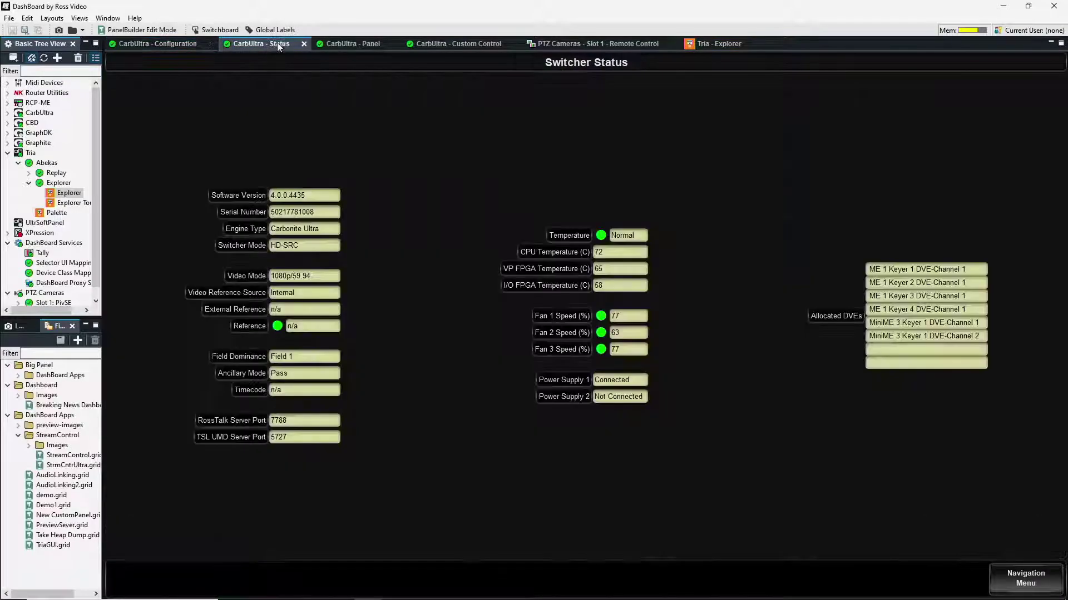
Show the CarbUltra switcher panel, glance at the Tria Explorer tab, and return to the switcher panel
left_click(352, 43)
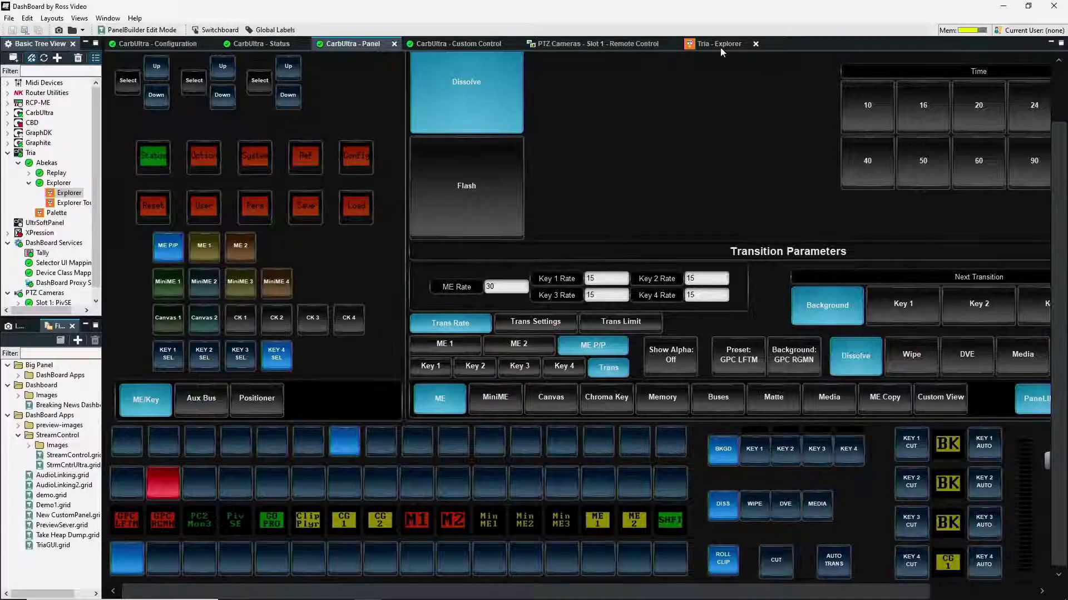
left_click(720, 46)
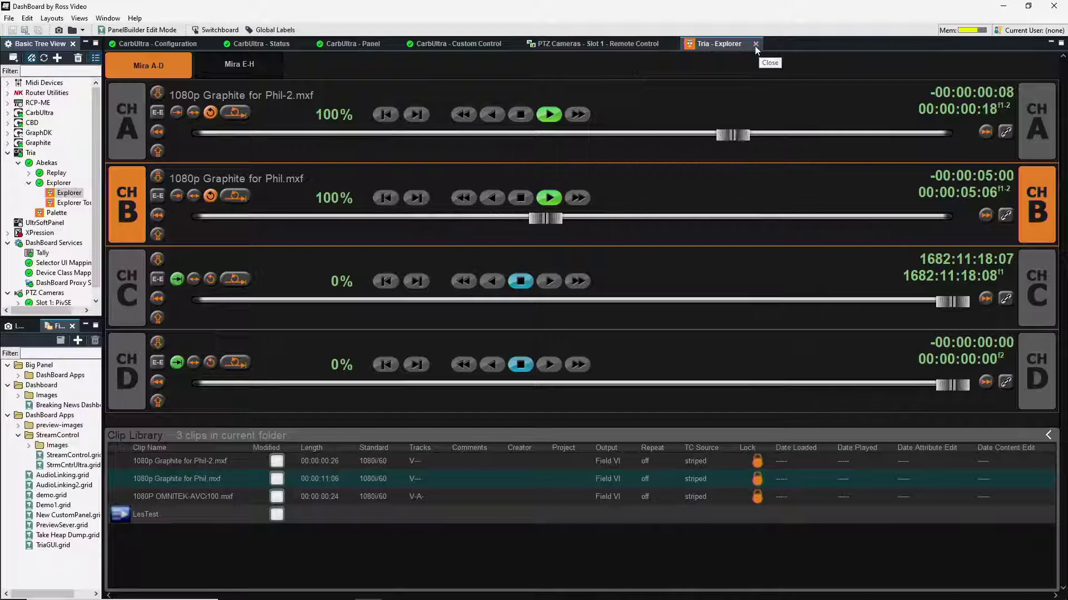
left_click(354, 46)
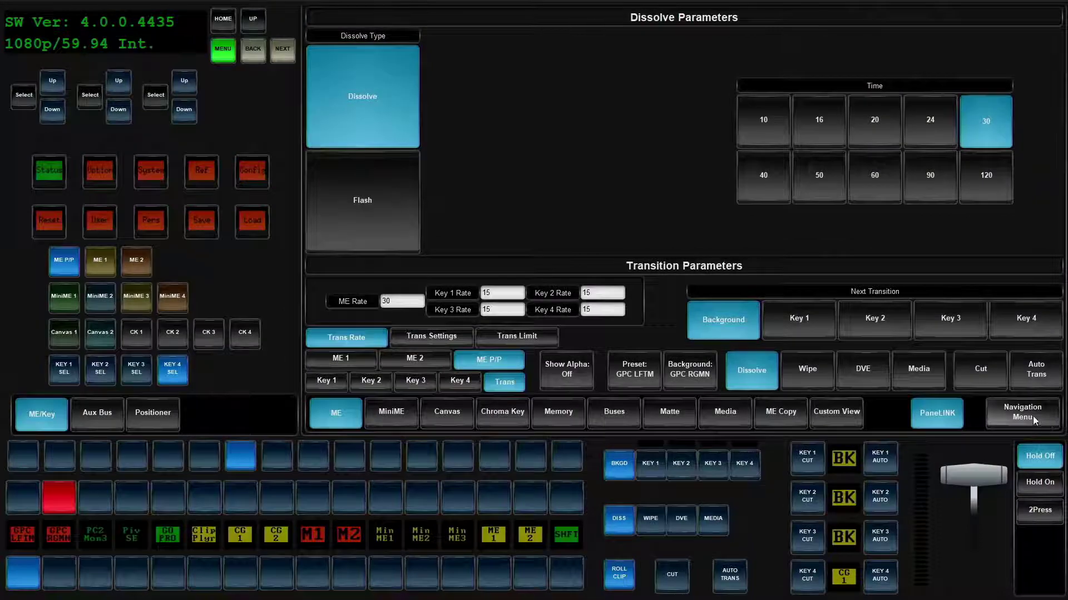
Go to Configuration > System > Live Assist and select panel 3's name StrmCTRL for renaming to Tria
left_click(1031, 416)
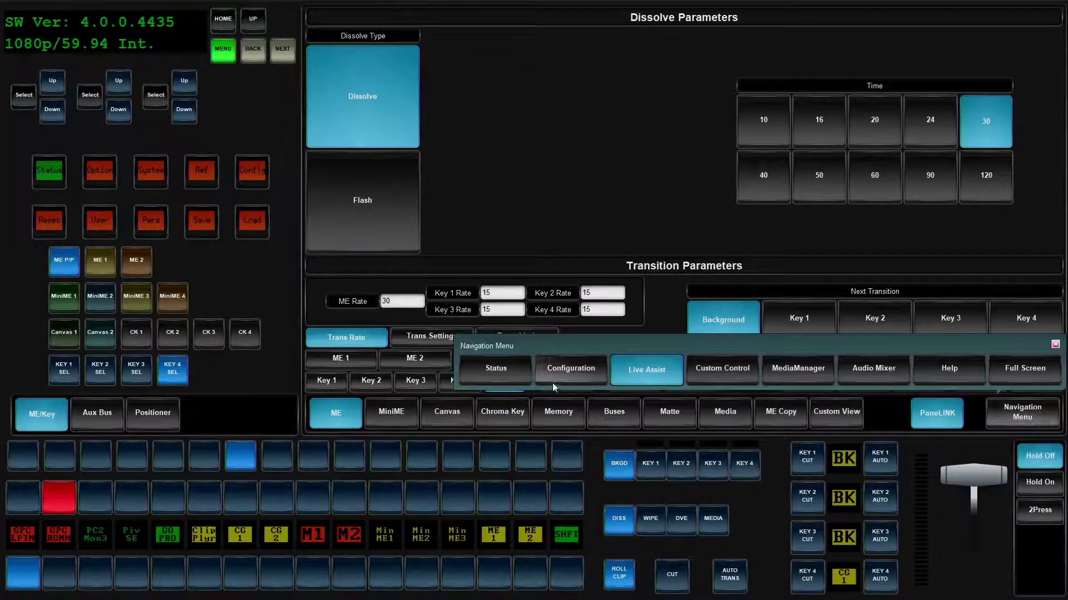
left_click(564, 372)
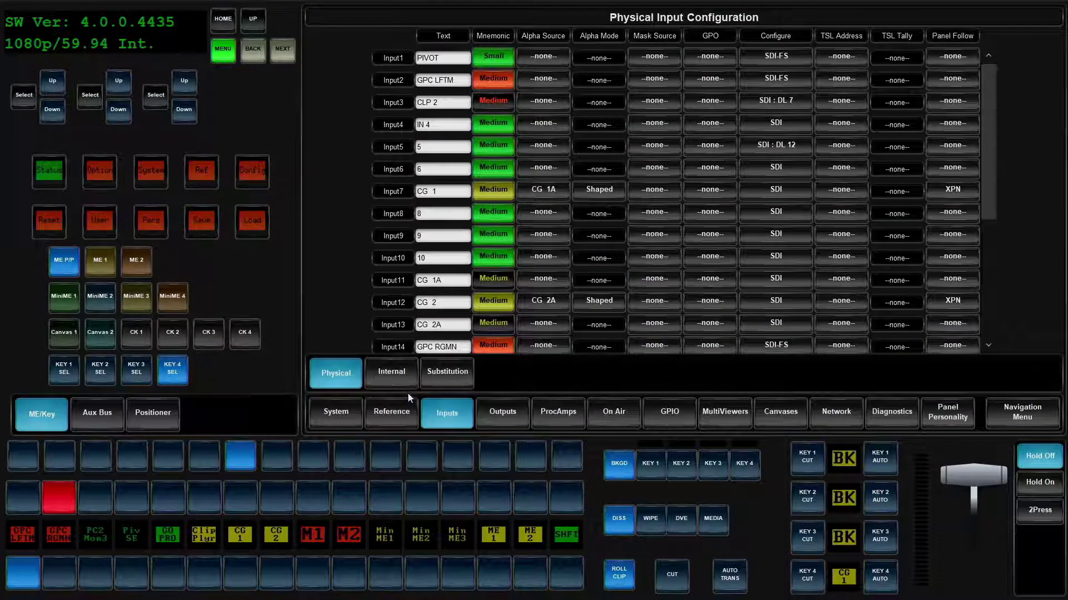
left_click(338, 411)
left_click(725, 372)
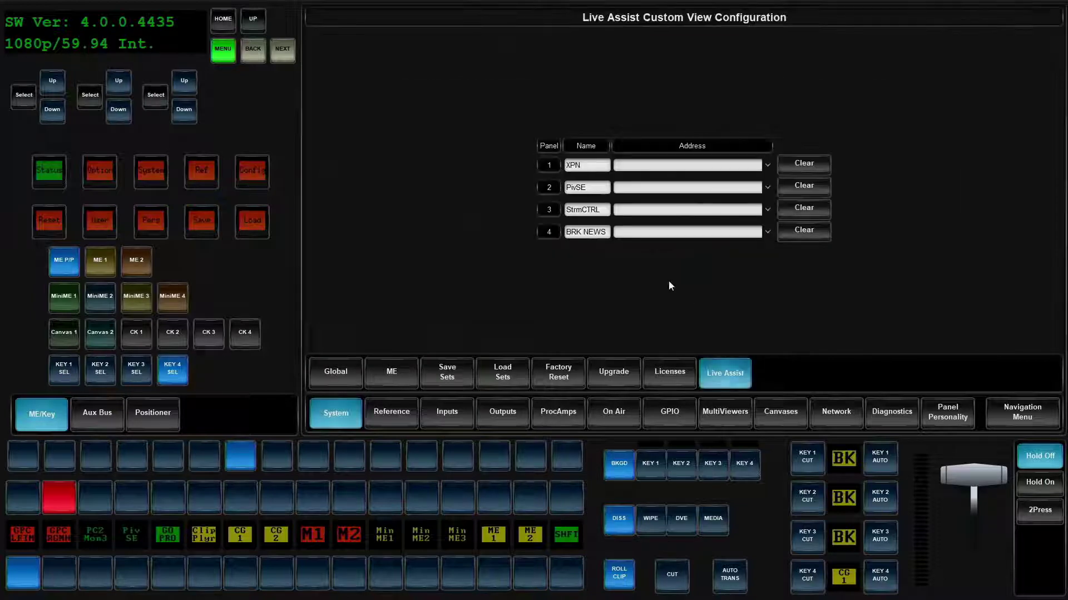
left_click_drag(605, 210, 540, 213)
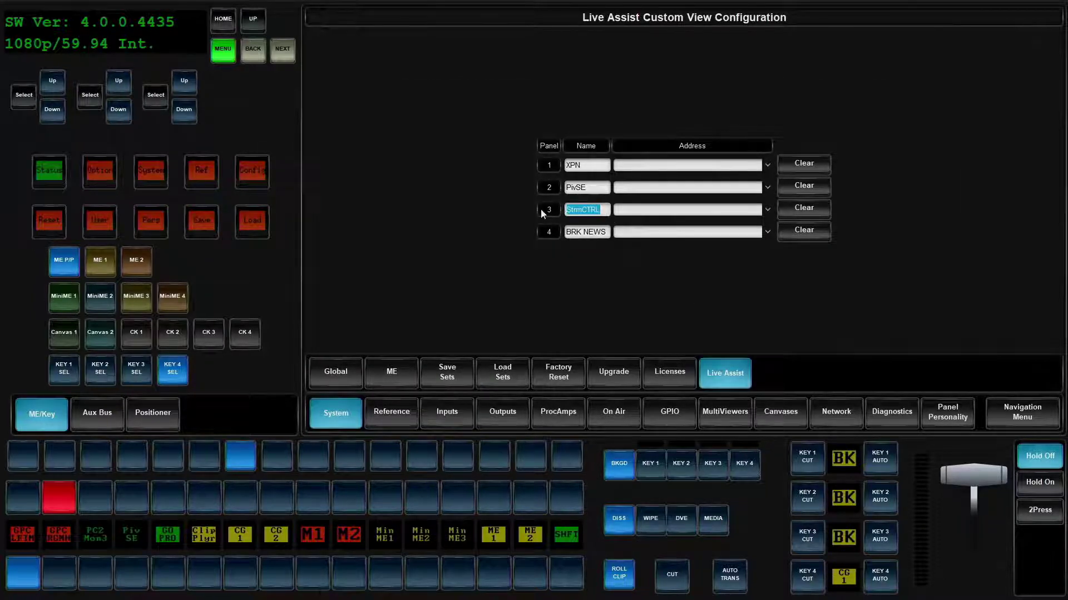
type("T")
type("ria")
Set panel 3's address to Tria > Abekas > Explorer > Explorer Touch and go to the Inputs table
left_click(707, 209)
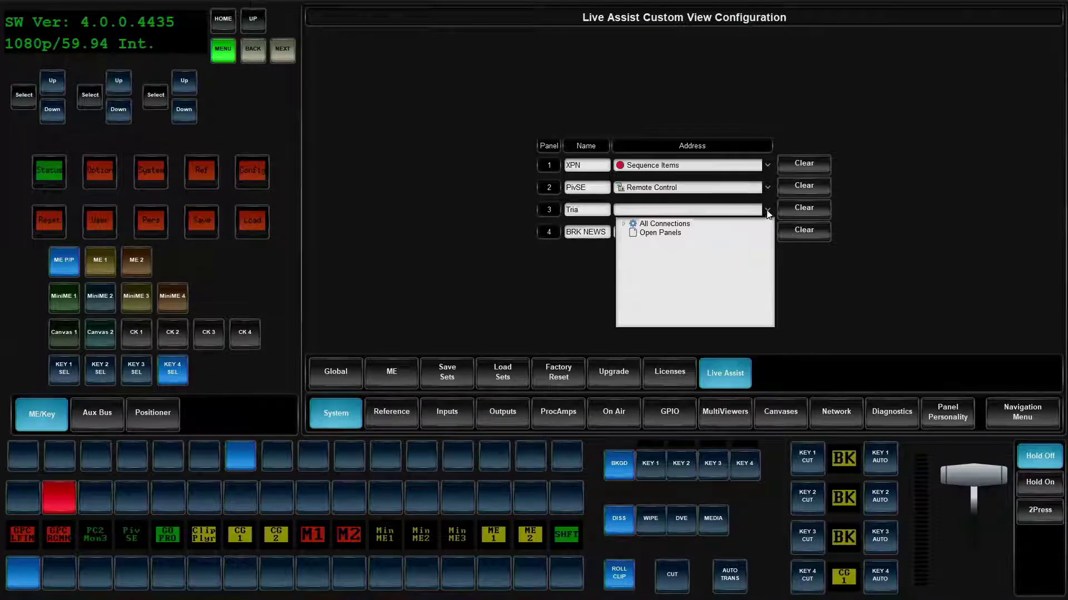
double_click(690, 226)
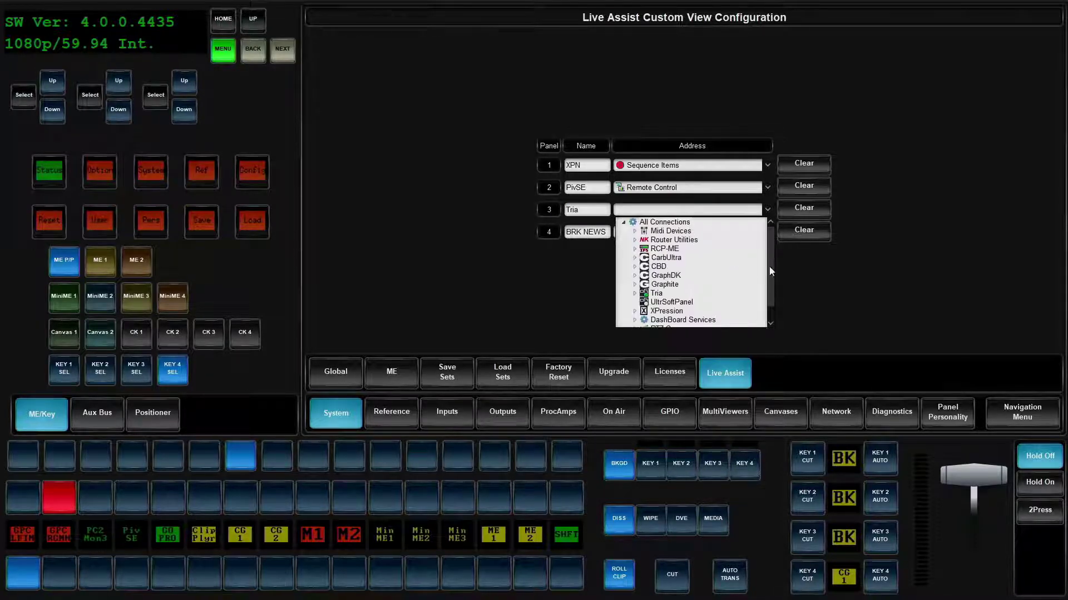
left_click_drag(770, 267, 770, 296)
double_click(659, 277)
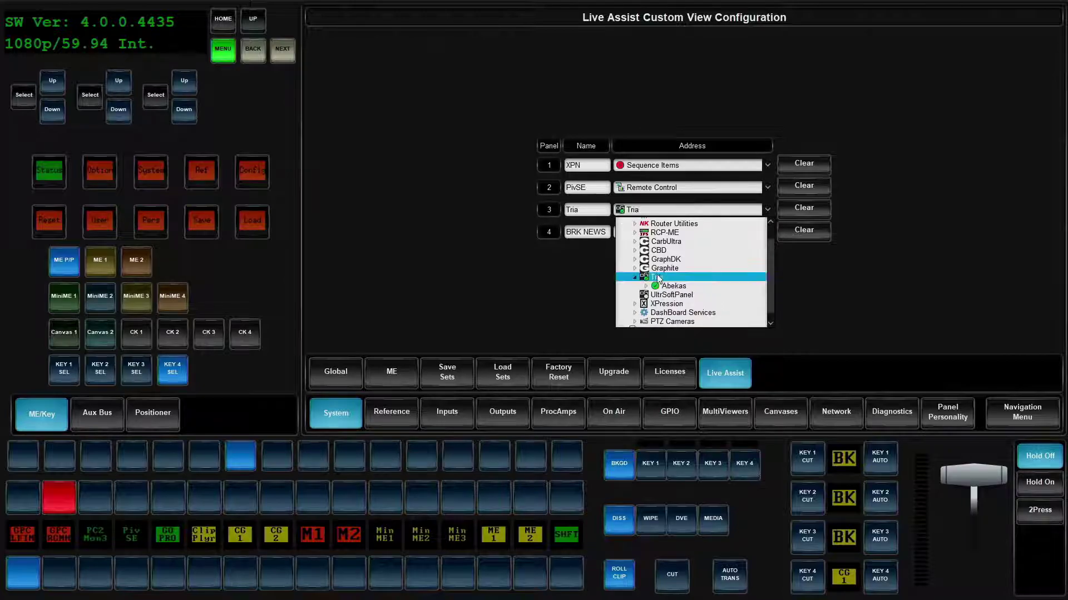
left_click(677, 286)
double_click(674, 285)
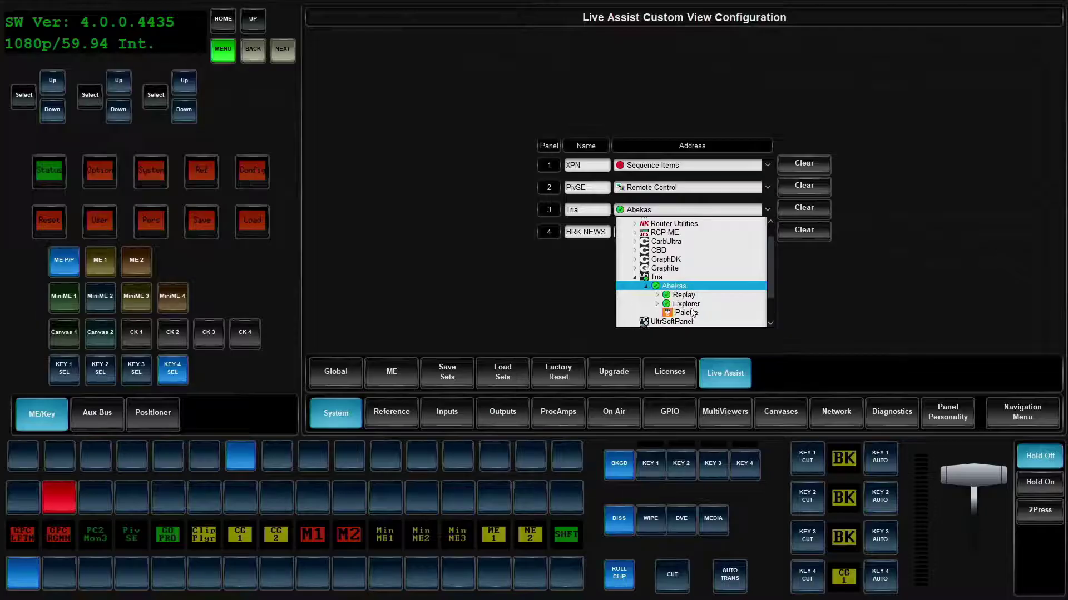
double_click(688, 304)
scroll(688, 306, "down", 2)
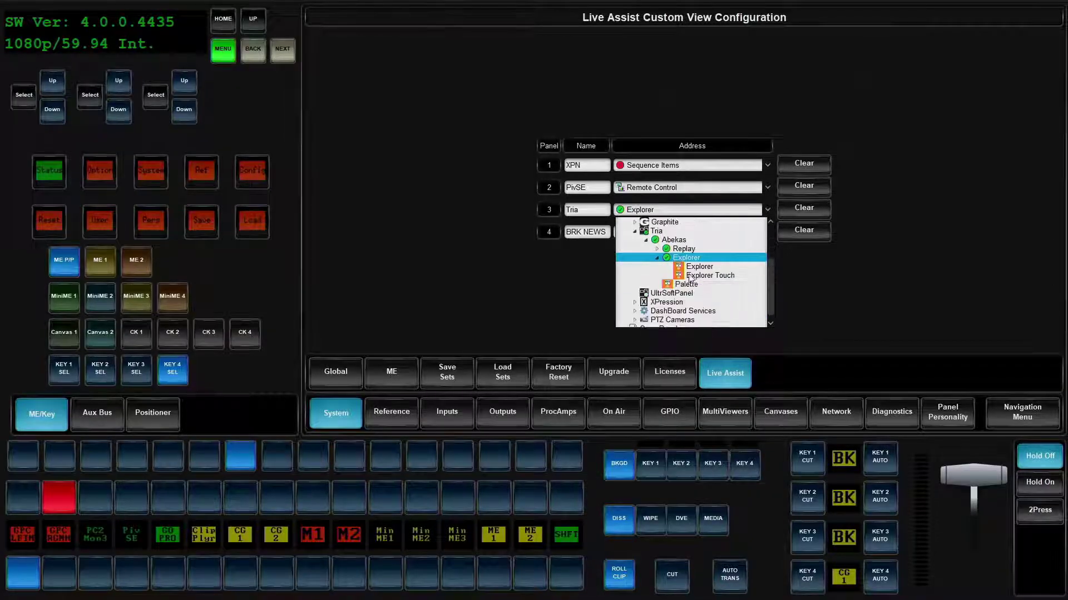
left_click(709, 278)
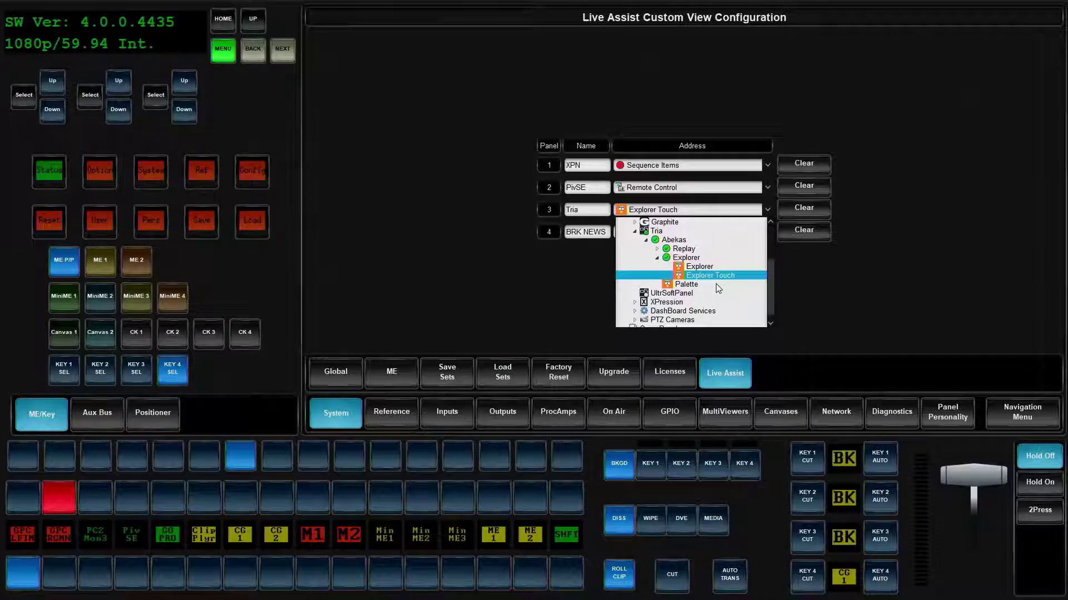
left_click(713, 279)
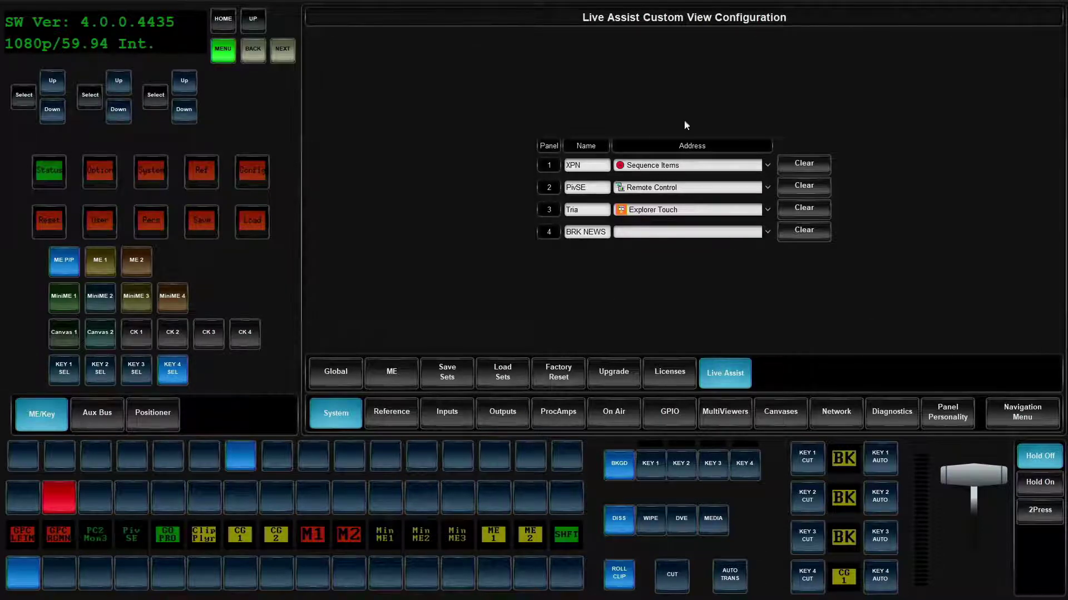
left_click(453, 422)
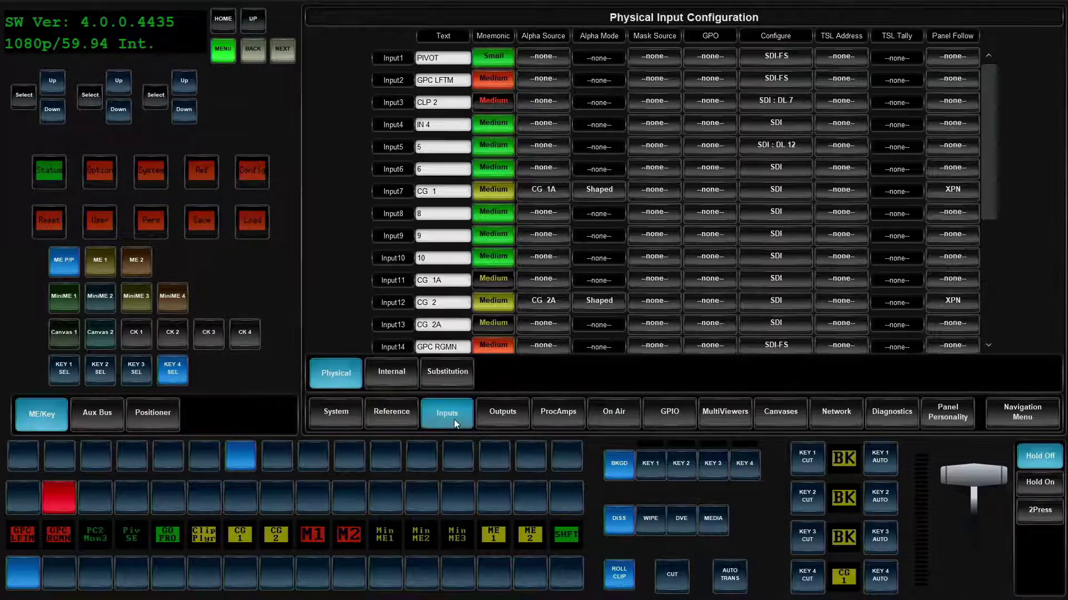
Set Panel Follow to Tria for Input3 and Input15, then return to the Live Assist page
left_click(956, 102)
left_click(972, 70)
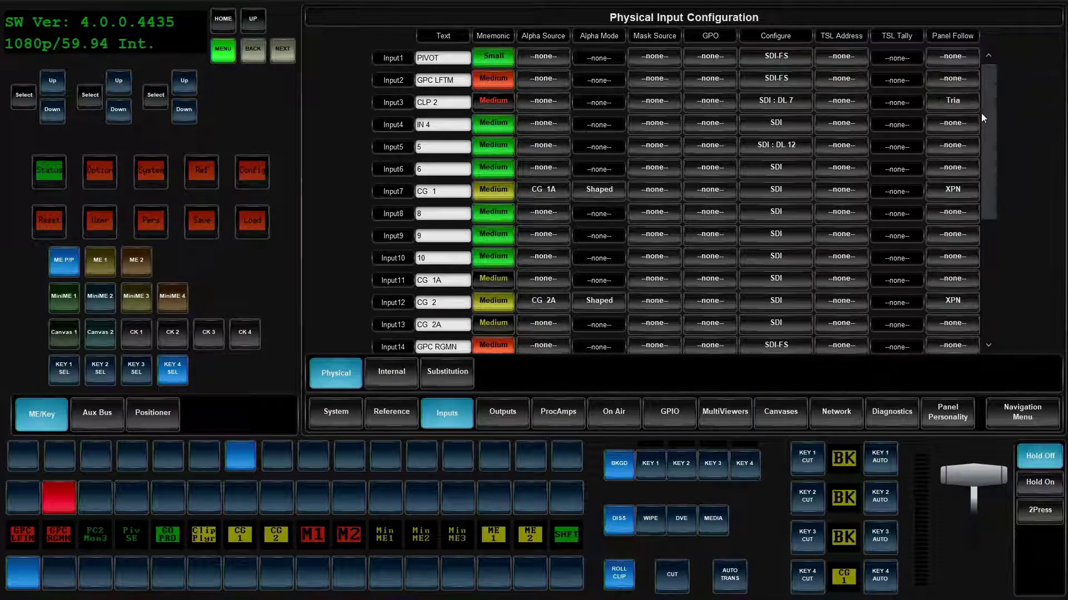
left_click_drag(981, 113, 984, 236)
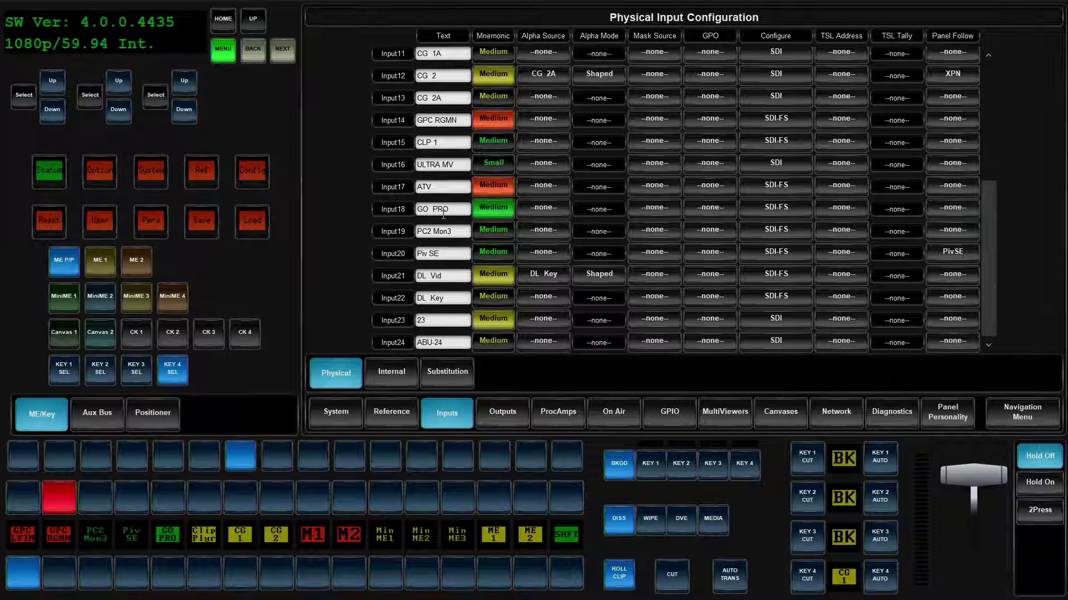
left_click(954, 142)
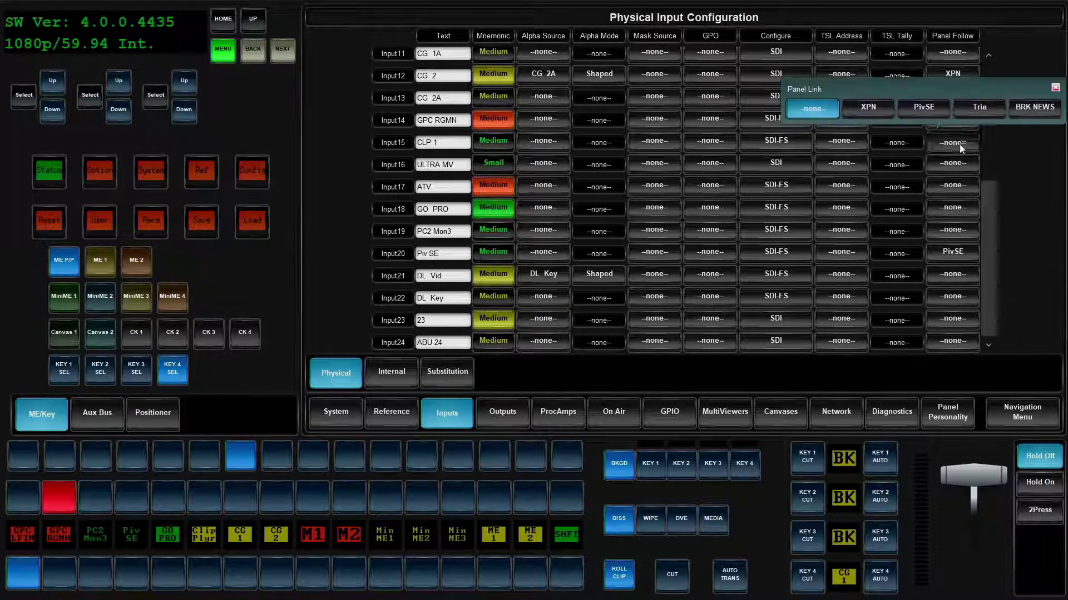
left_click(990, 112)
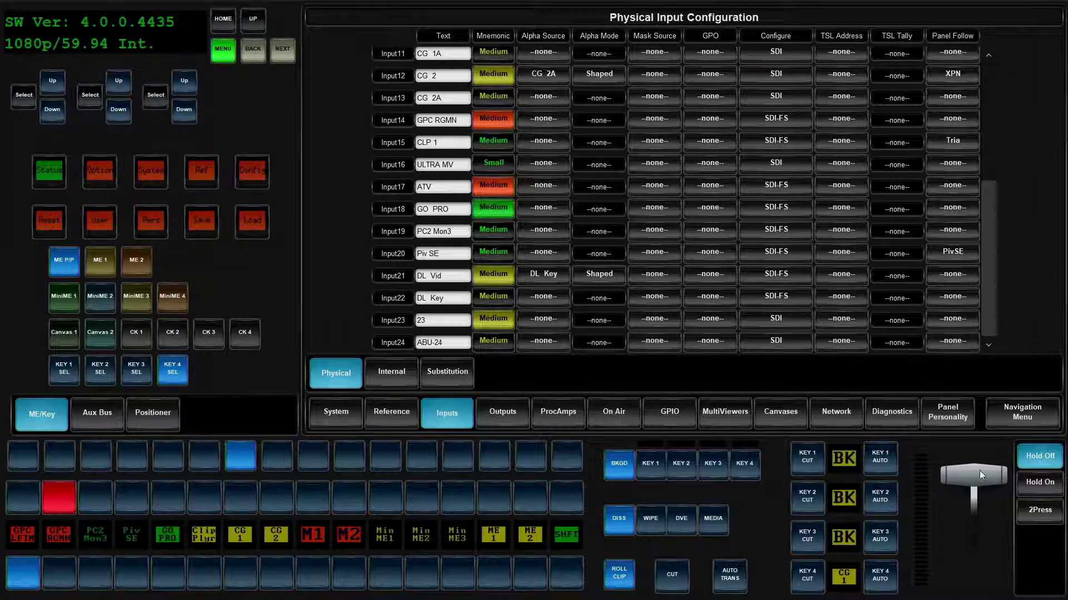
left_click(1023, 413)
left_click(668, 381)
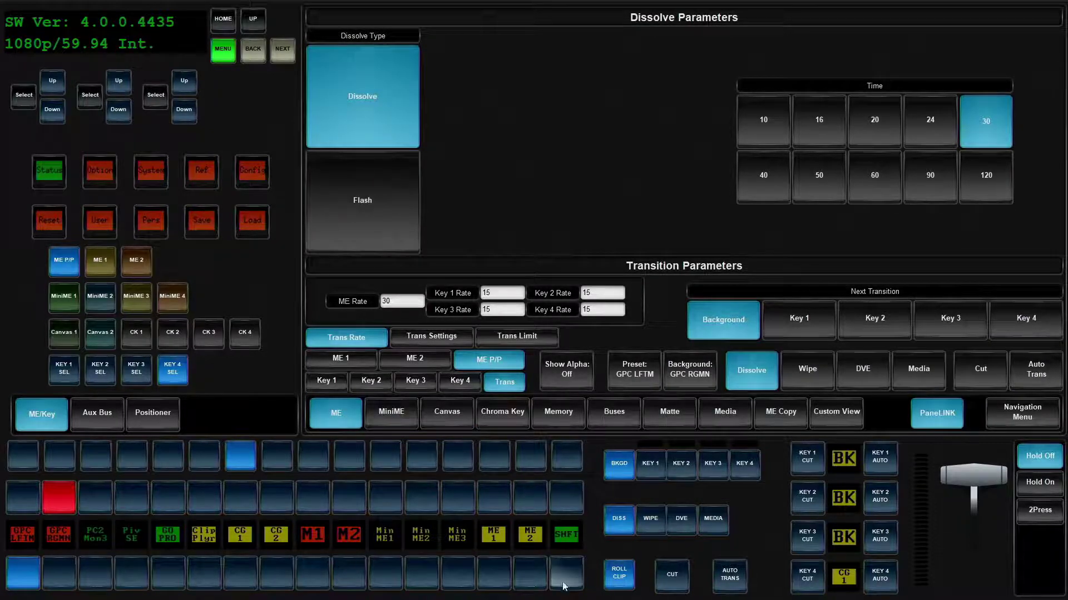
Bring up the Tria players via the clip source, select CH A on the A-B tab, pick the library clip and play it
left_click(98, 575)
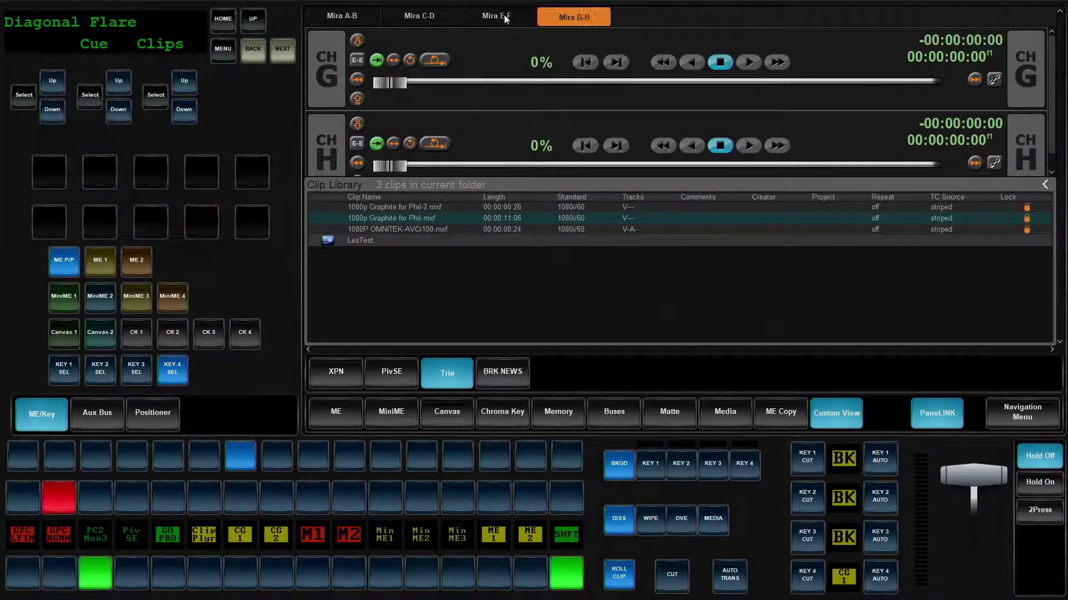
left_click(356, 18)
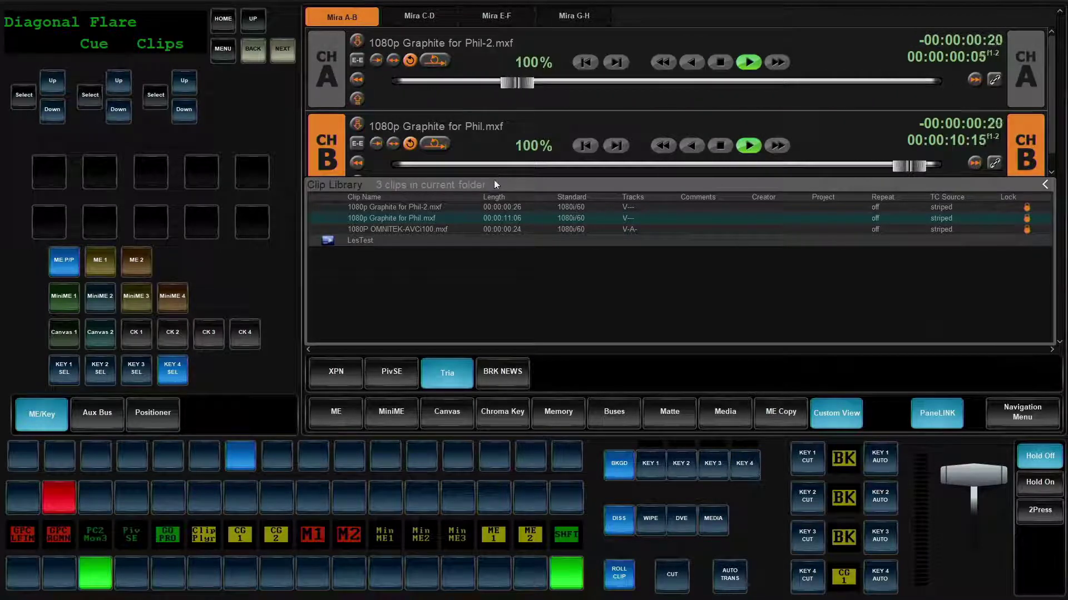
left_click(334, 85)
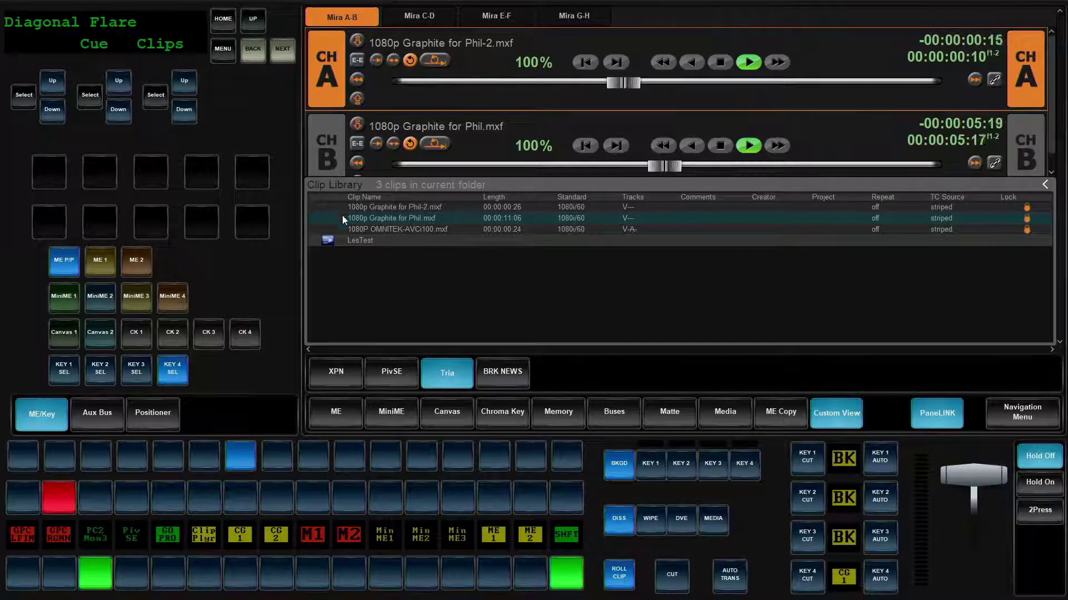
left_click(352, 240)
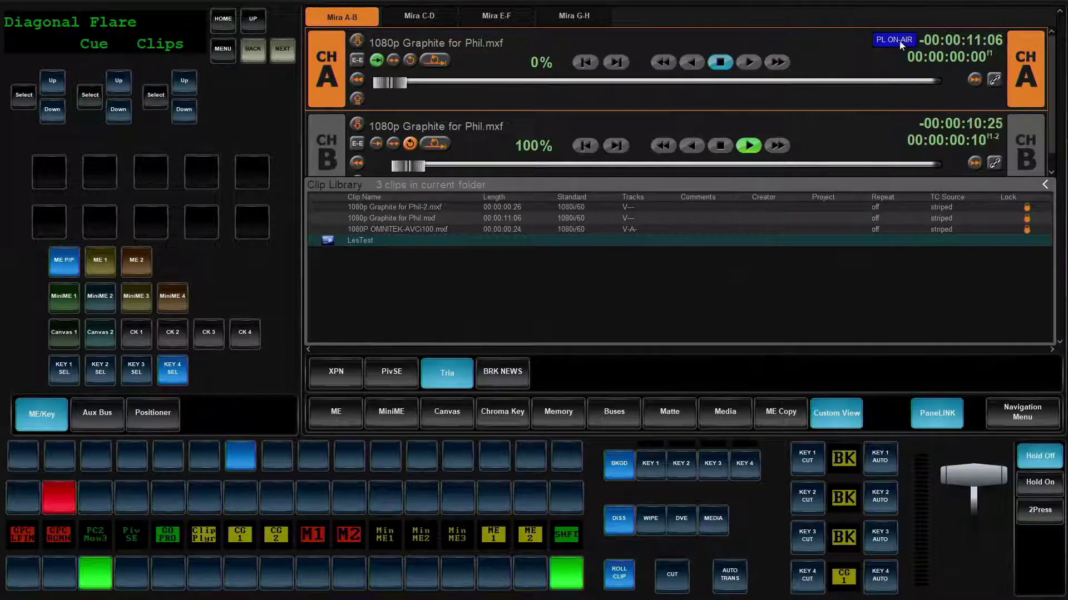
left_click(750, 65)
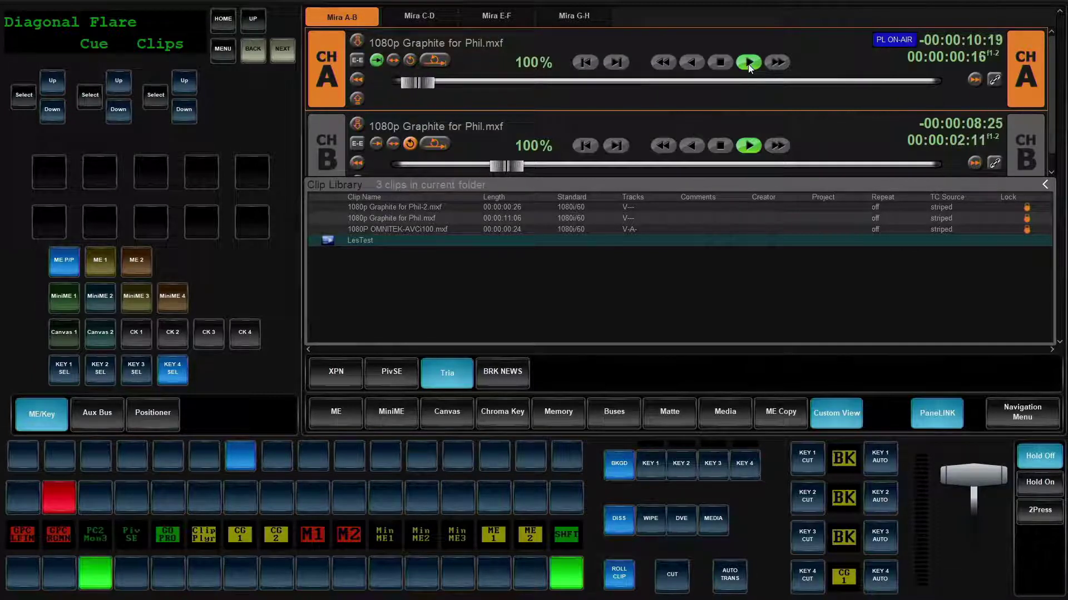